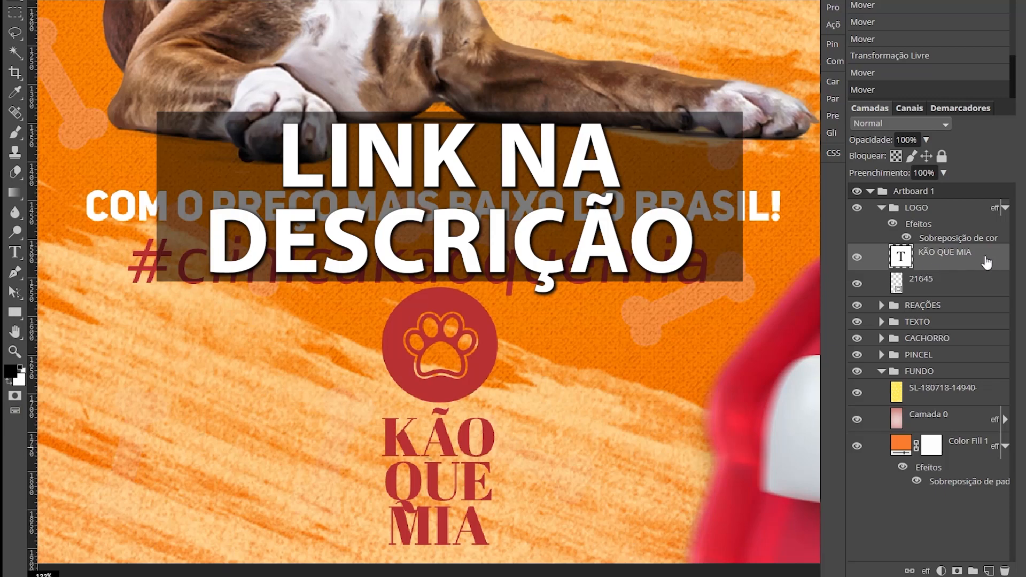
pyautogui.click(144, 263)
pyautogui.moveTo(374, 115); pyautogui.dragTo(369, 117)
pyautogui.click(446, 97)
pyautogui.click(428, 302)
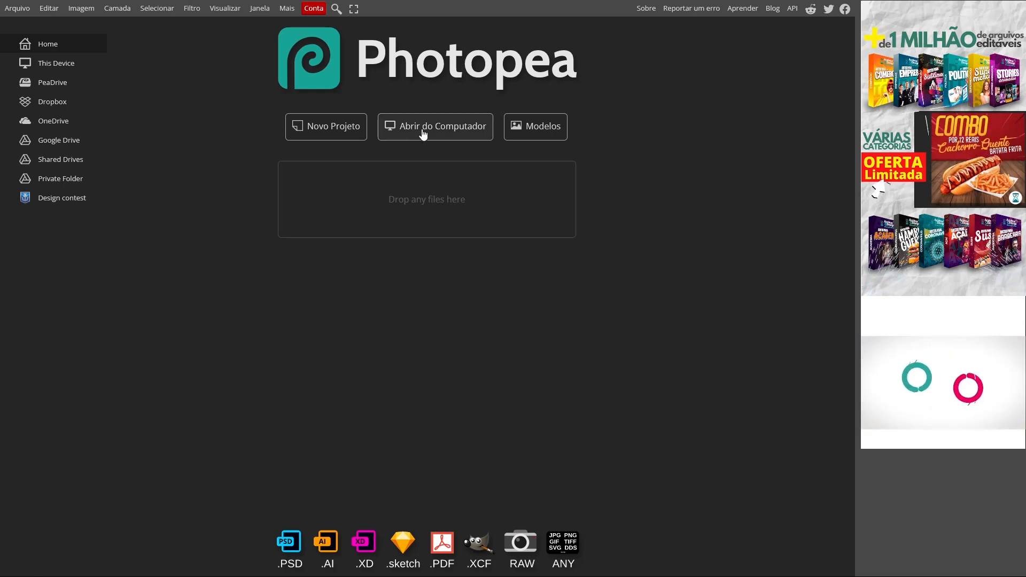
# - Open Modelo2.jpg from the computer and rename its Background layer to "Base"
pyautogui.click(423, 132)
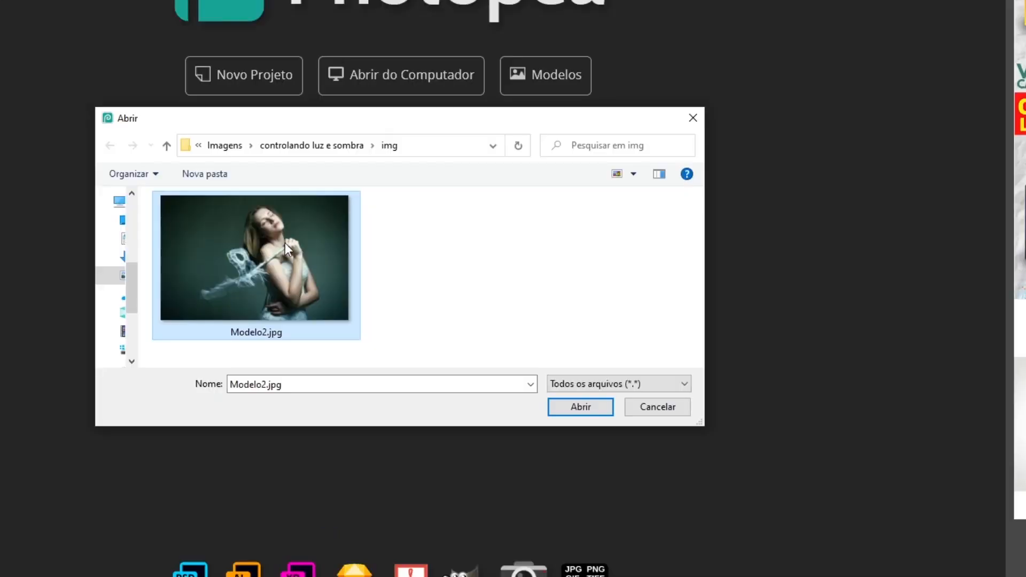
pyautogui.click(589, 408)
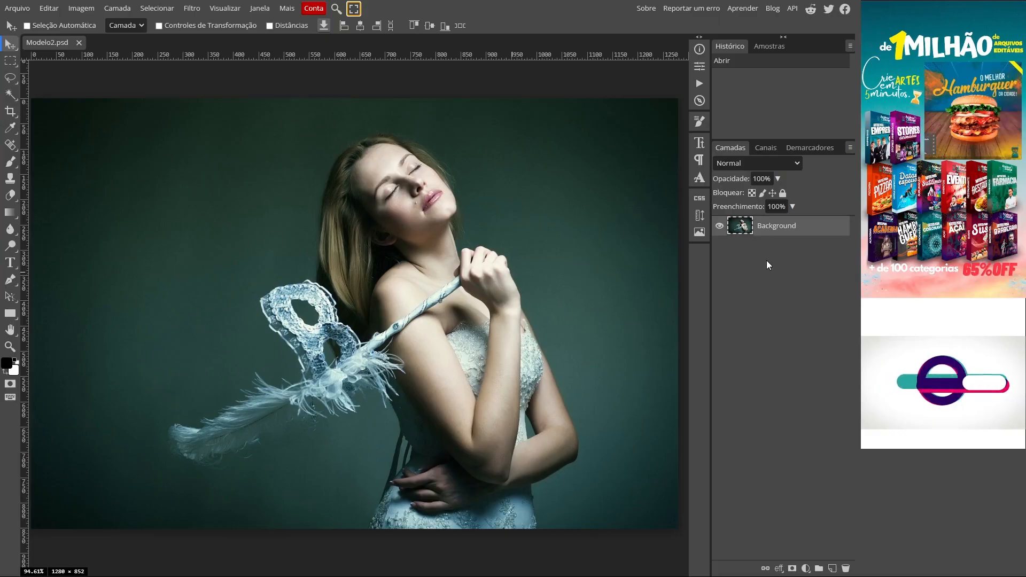
pyautogui.doubleClick(769, 226)
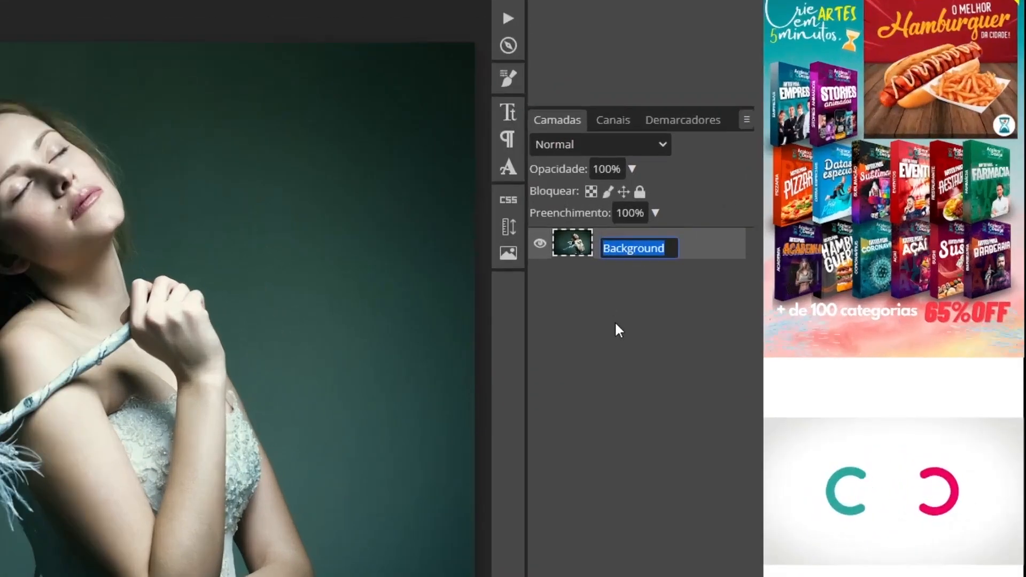
pyautogui.write('Base')
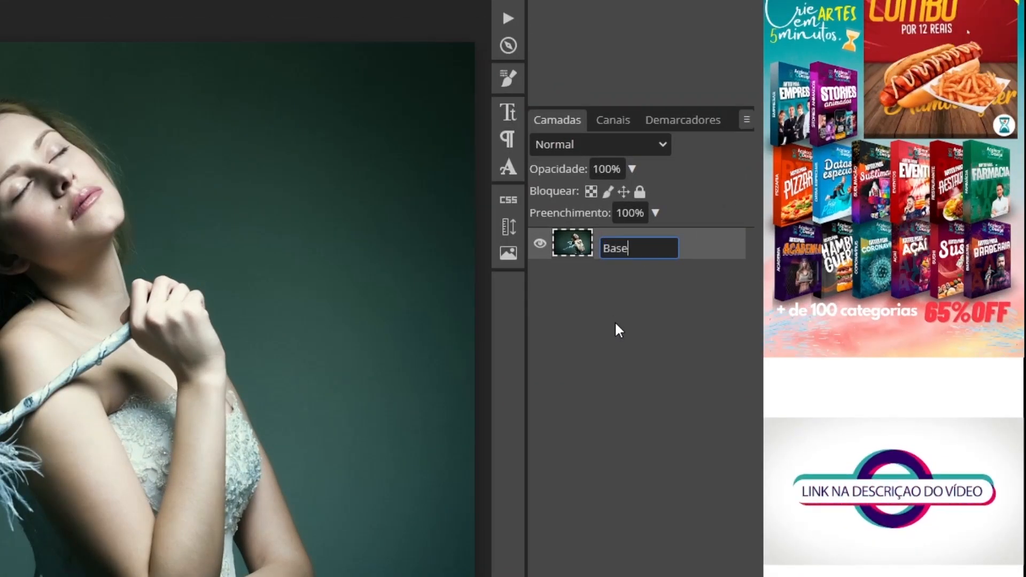
pyautogui.press('Return')
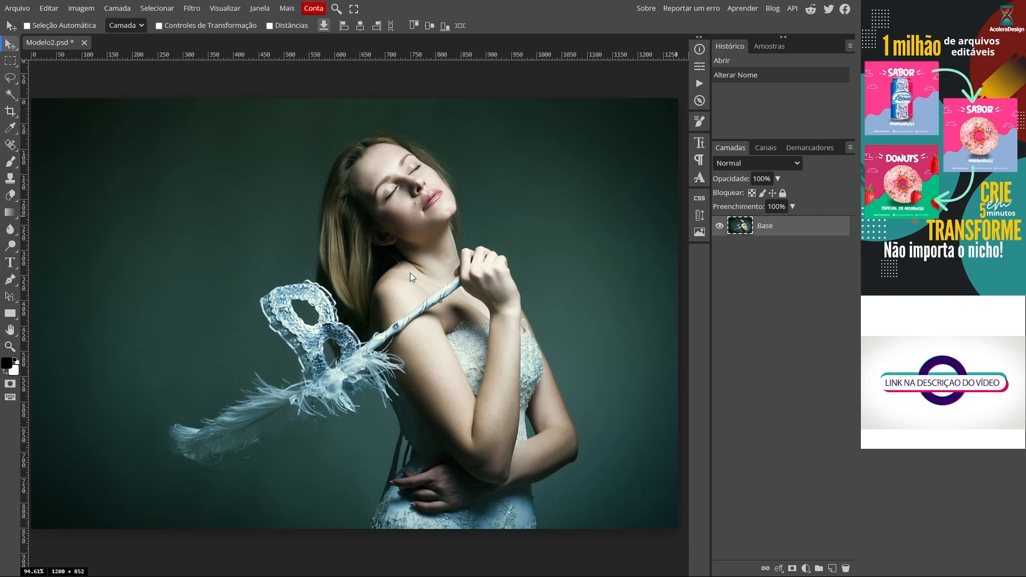
# - Add a Gradient Map adjustment layer above Base using the default black-to-white gradient
pyautogui.click(127, 13)
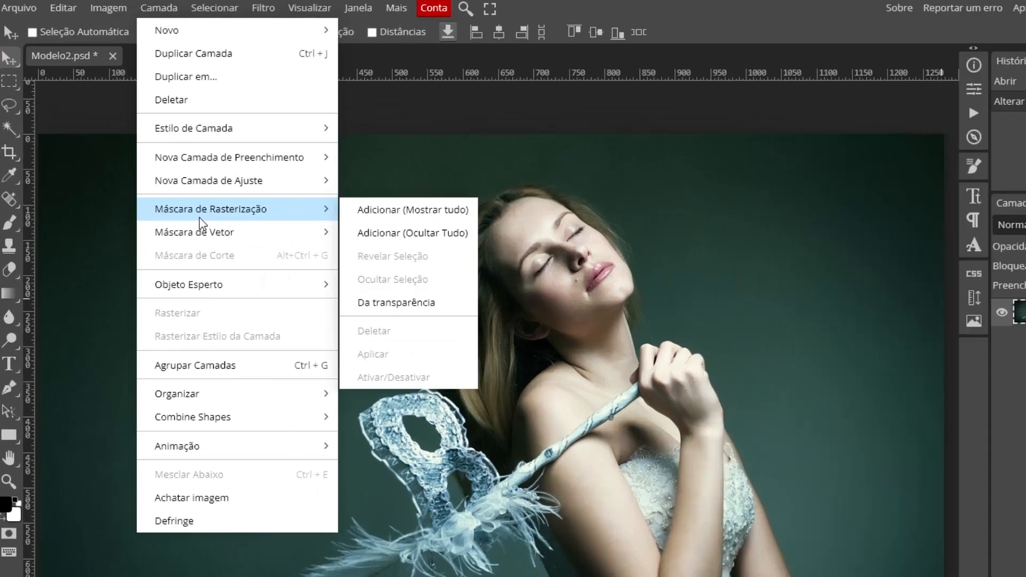
pyautogui.moveTo(191, 139)
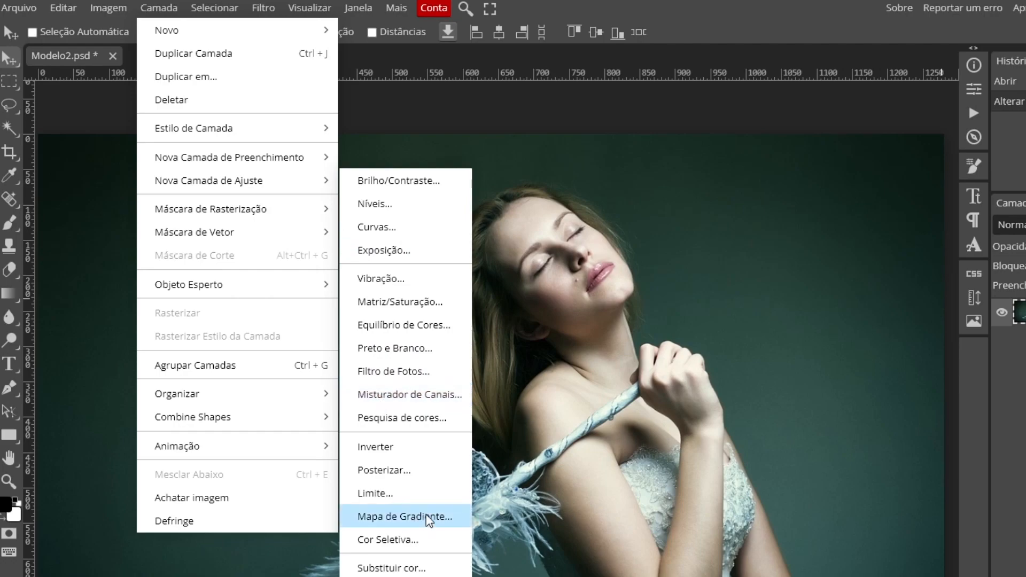
pyautogui.click(427, 516)
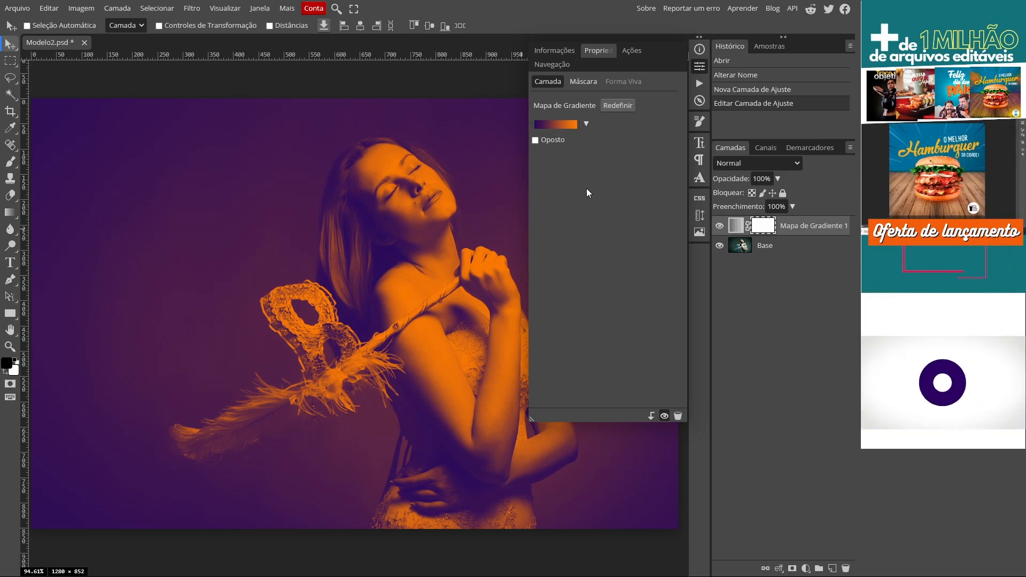
pyautogui.click(586, 124)
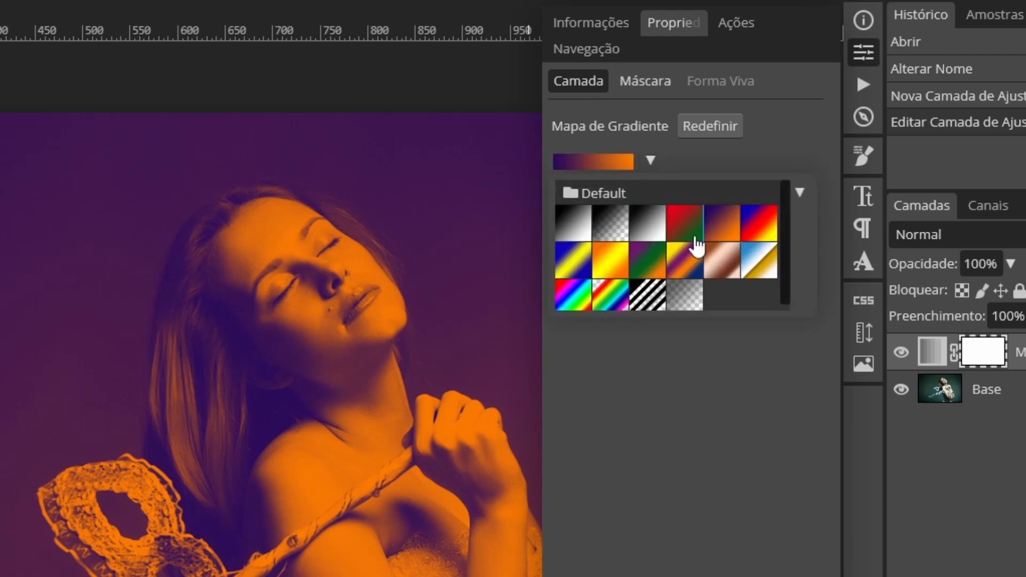
pyautogui.click(576, 223)
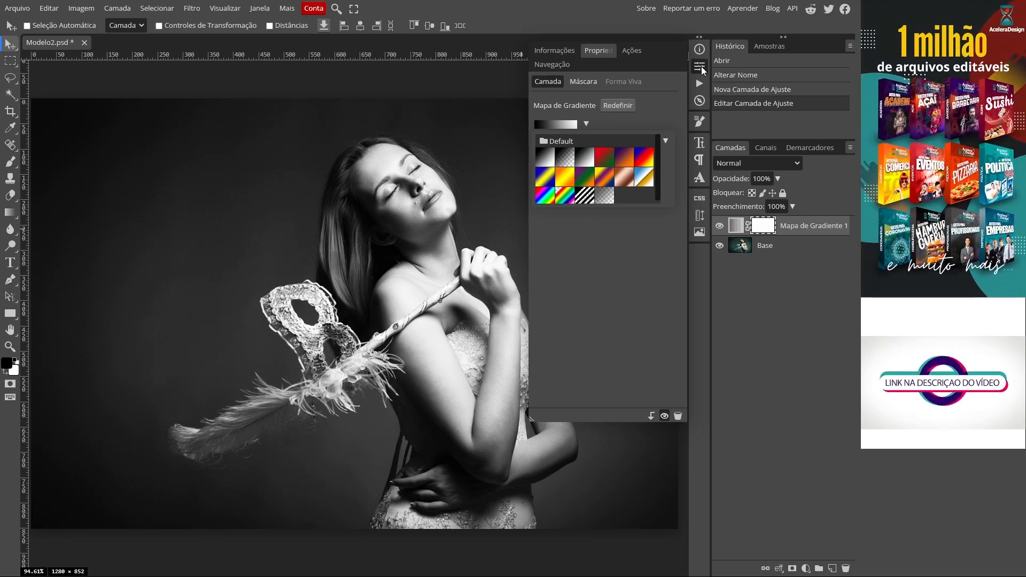
pyautogui.click(701, 66)
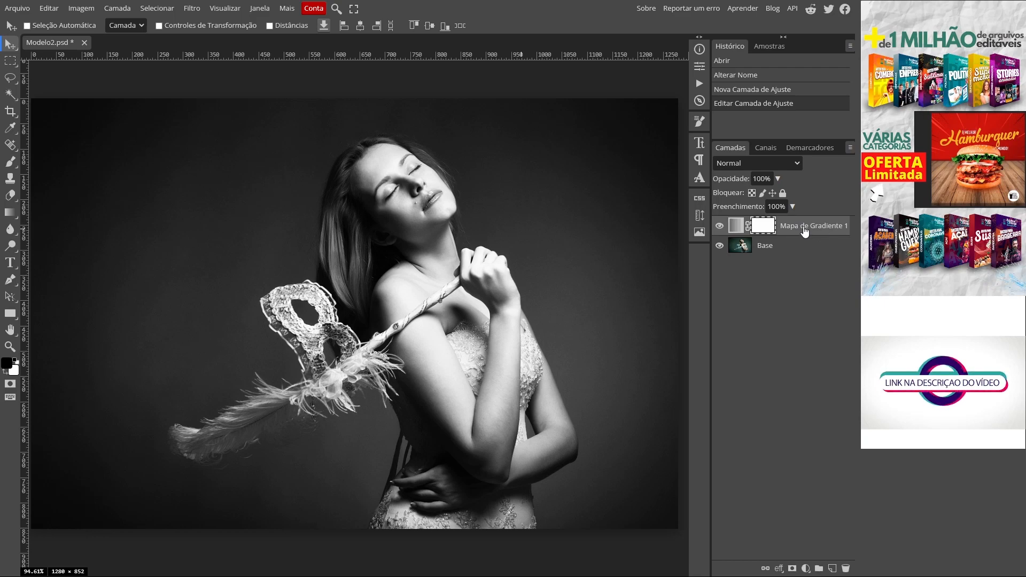
# - Rename the gradient map layer to "P/B"
pyautogui.doubleClick(794, 227)
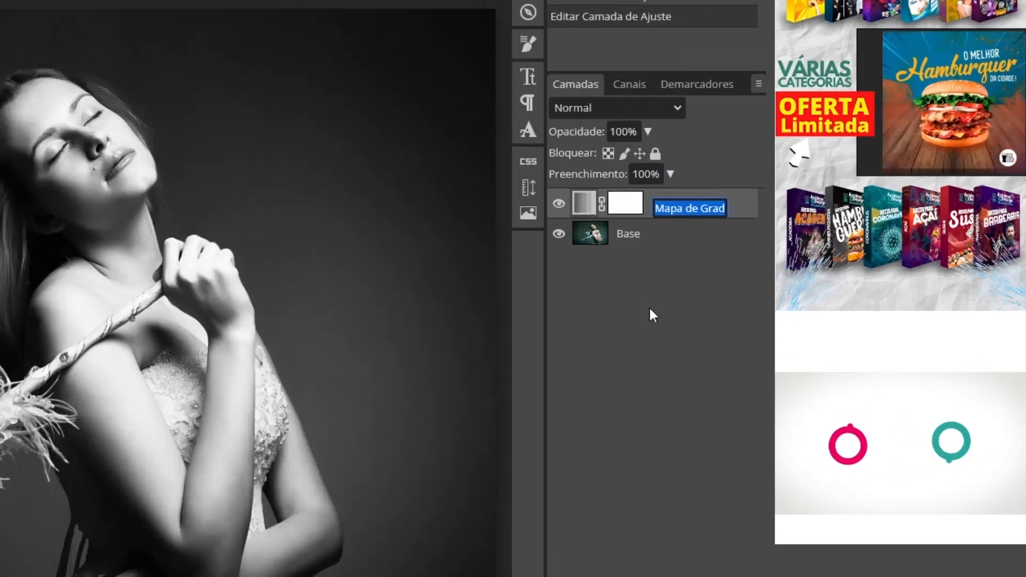
pyautogui.write('P/B')
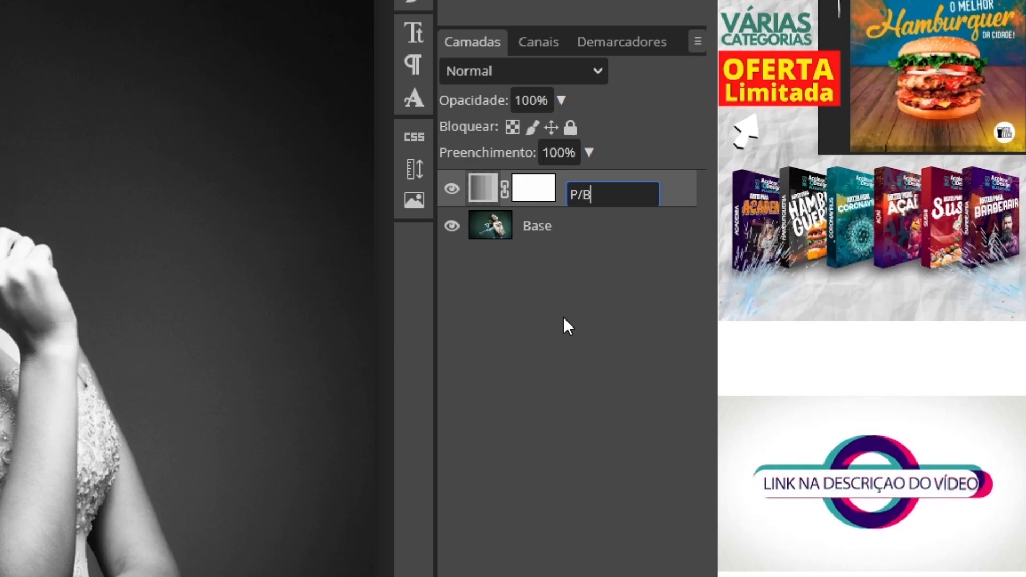
pyautogui.press('Return')
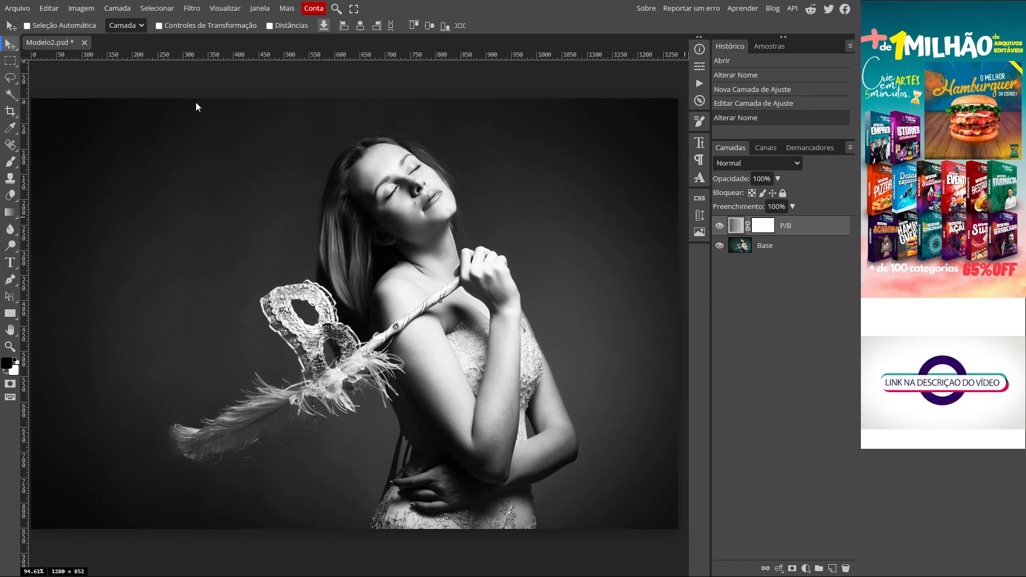
# - Add a Curves adjustment layer above P/B and rename it "Ajuste de Luz"
pyautogui.click(117, 8)
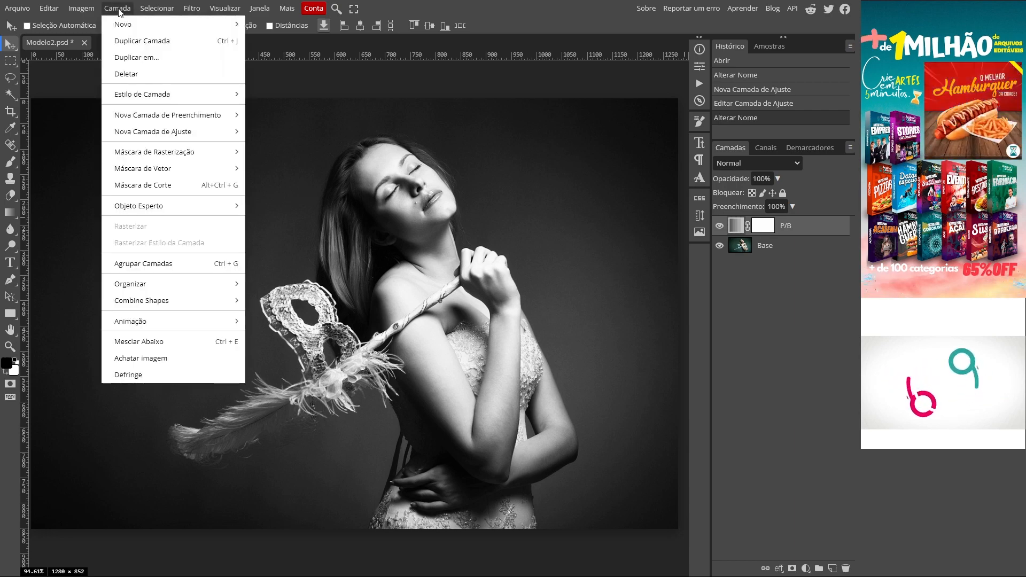
pyautogui.moveTo(162, 129)
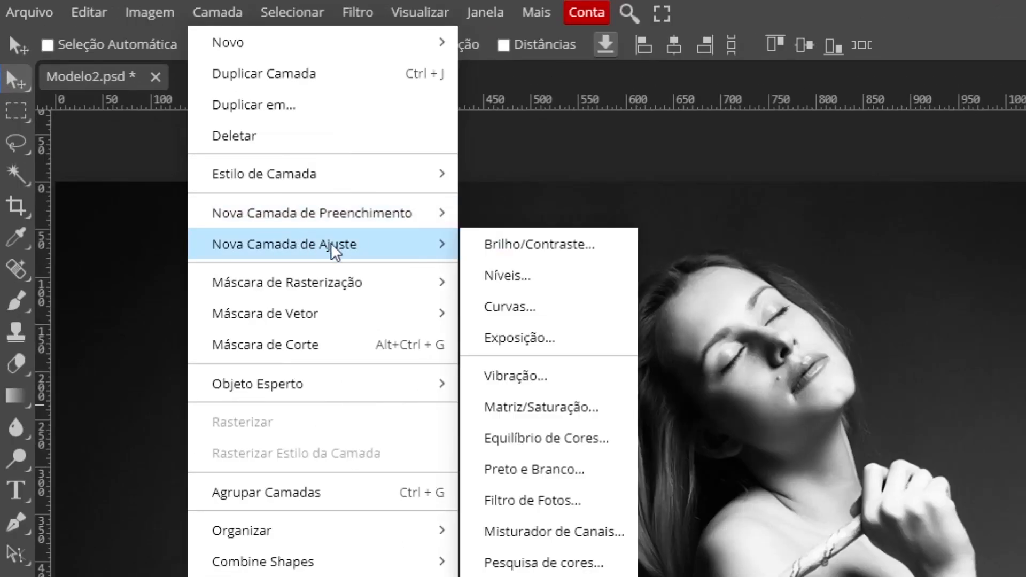
pyautogui.click(530, 307)
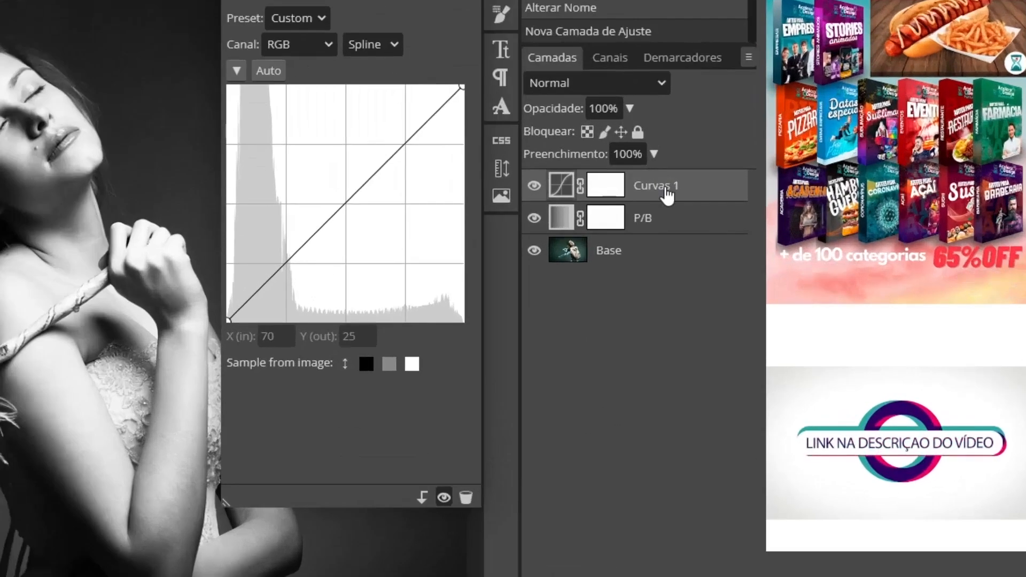
pyautogui.doubleClick(800, 231)
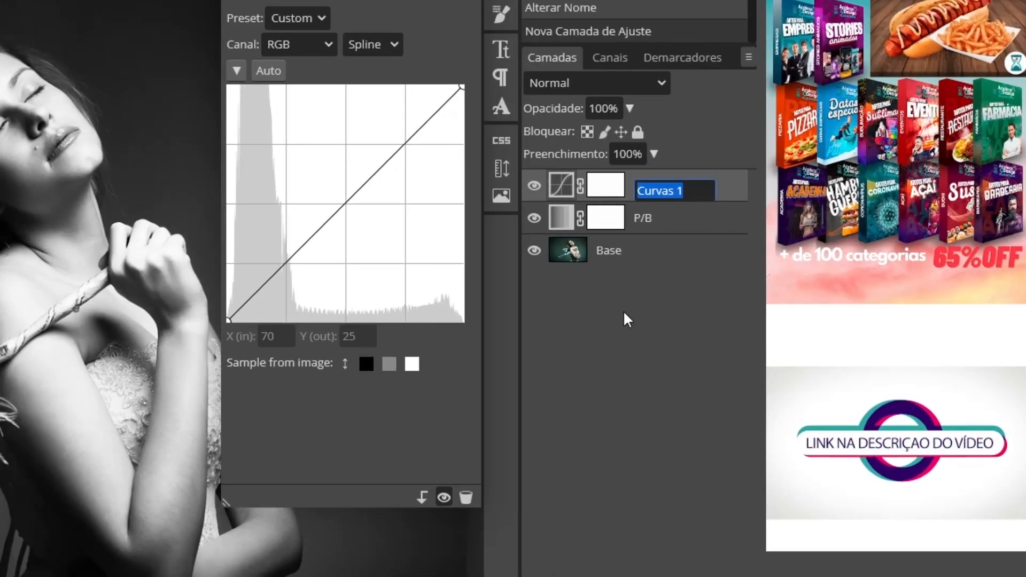
pyautogui.write('Ajus')
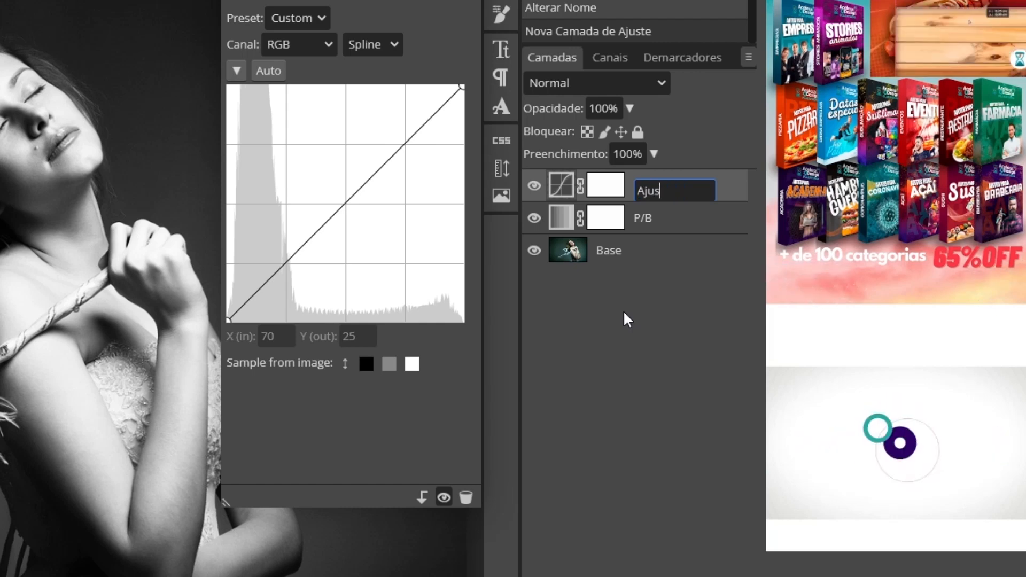
pyautogui.write('te de Luz')
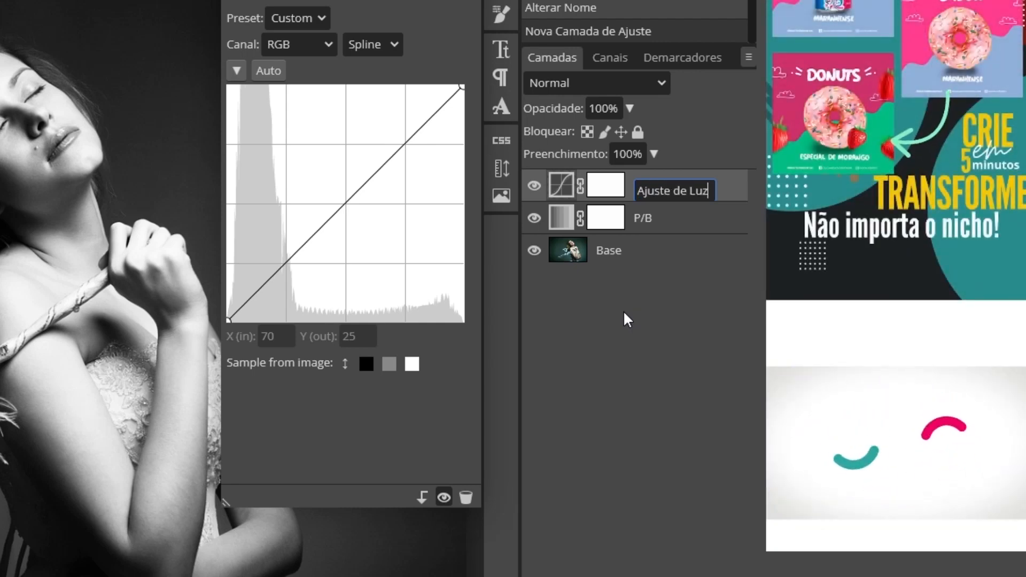
pyautogui.press('Return')
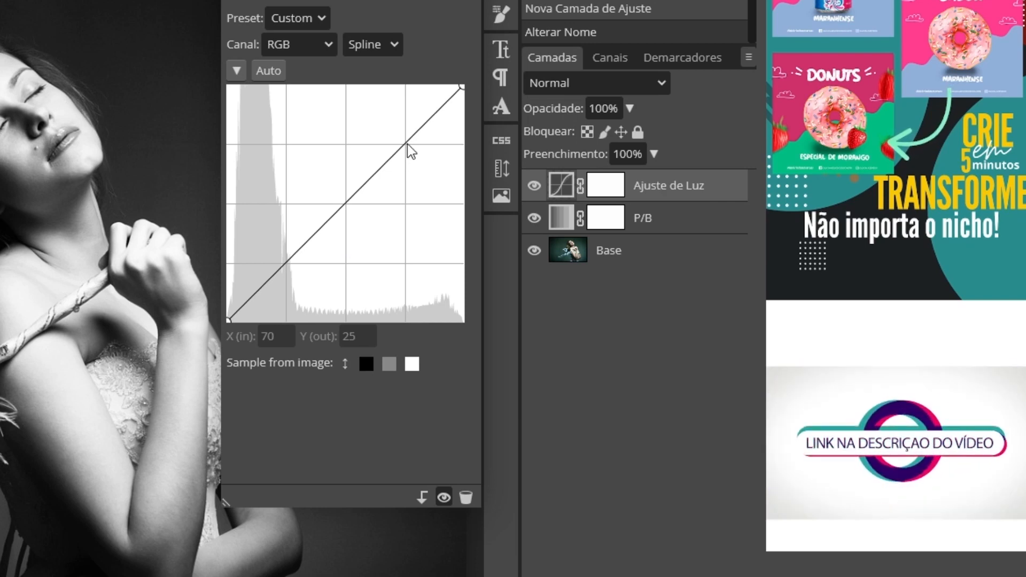
# - Brighten the highlights with a point on the RGB curve of Ajuste de Luz at input 190 and output 225
pyautogui.moveTo(407, 143); pyautogui.dragTo(394, 124)
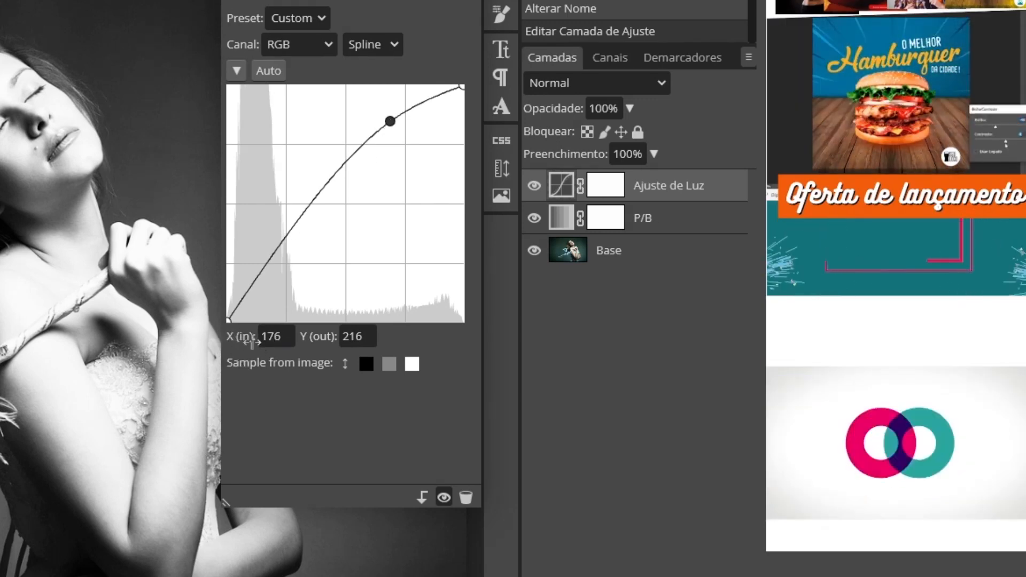
pyautogui.doubleClick(271, 336)
pyautogui.write('190')
pyautogui.press('Return')
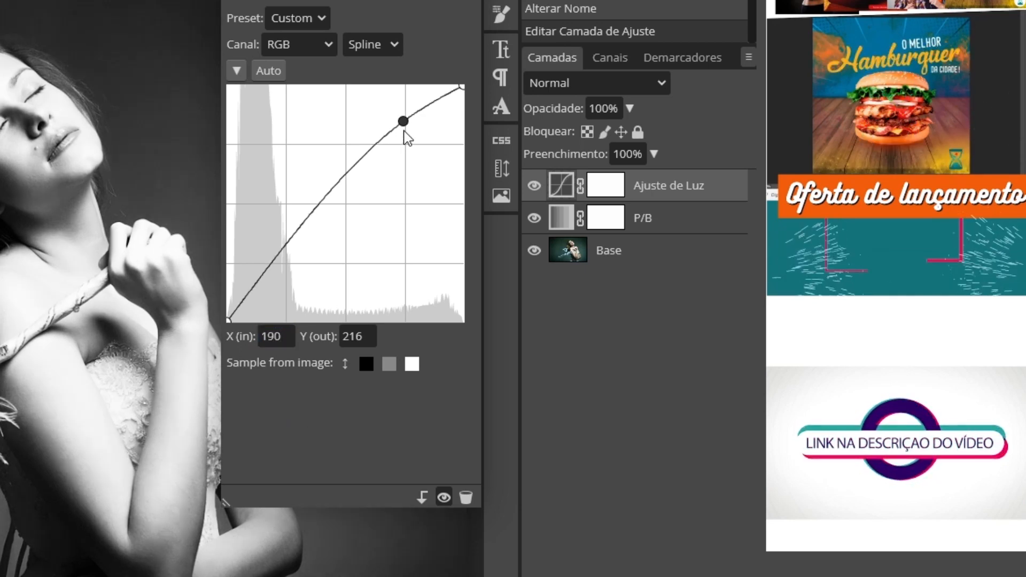
pyautogui.moveTo(365, 337); pyautogui.dragTo(350, 342)
pyautogui.write('25')
pyautogui.press('Return')
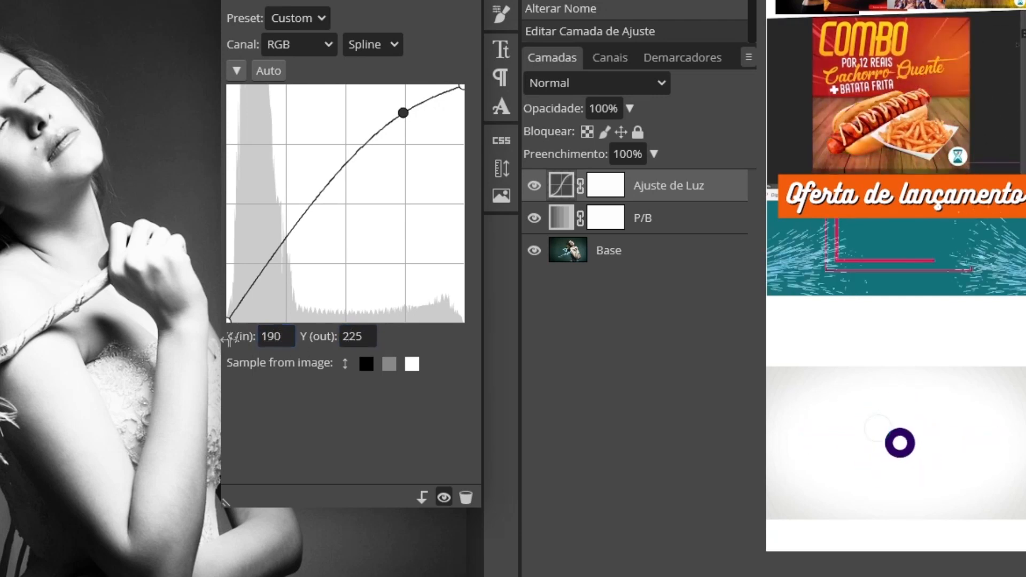
pyautogui.click(354, 346)
pyautogui.click(293, 345)
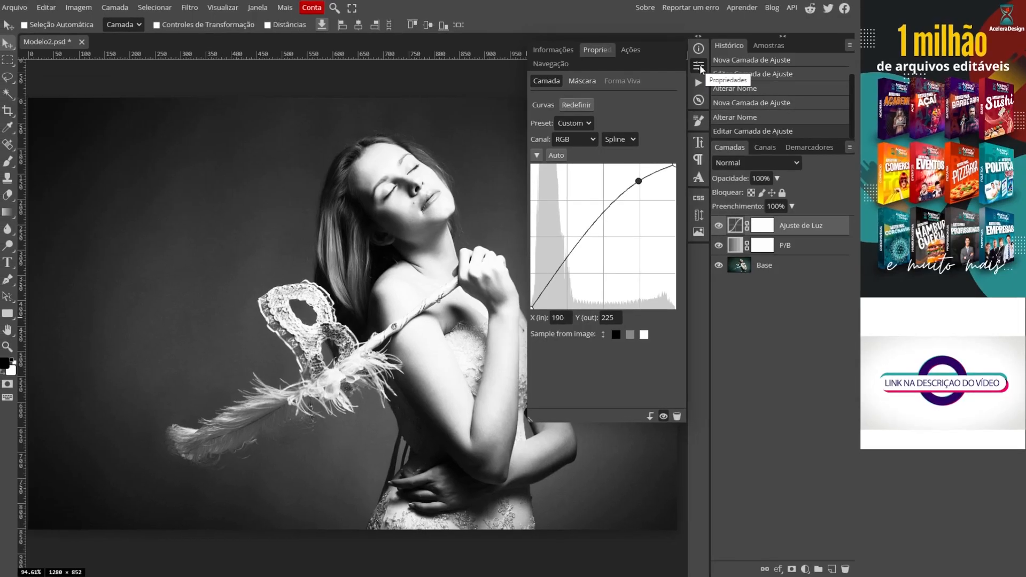
pyautogui.click(701, 66)
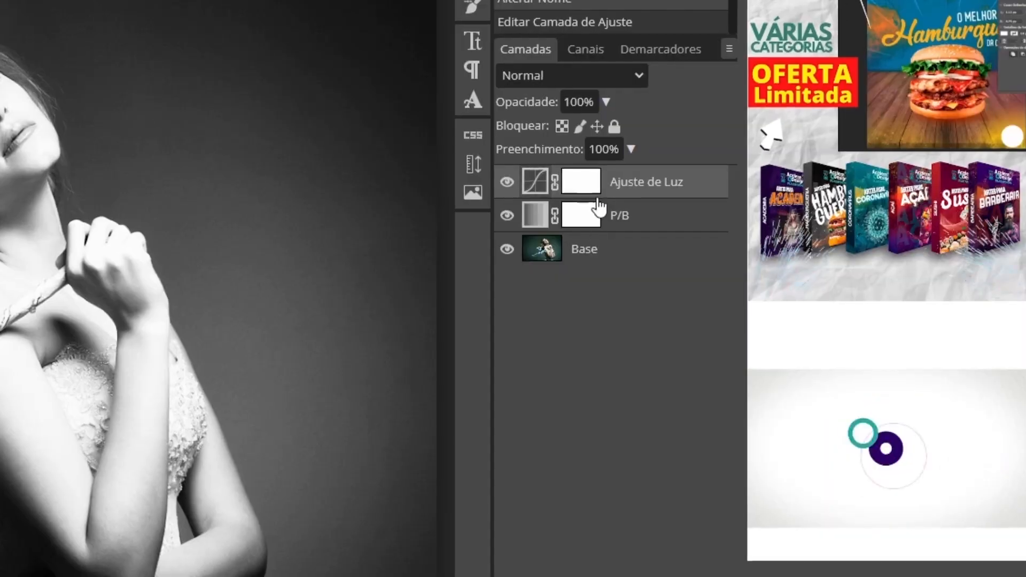
# - Apply the Base layer's RGB image to the Ajuste de Luz layer mask with Multiplicação blending at 100% opacity
pyautogui.click(586, 181)
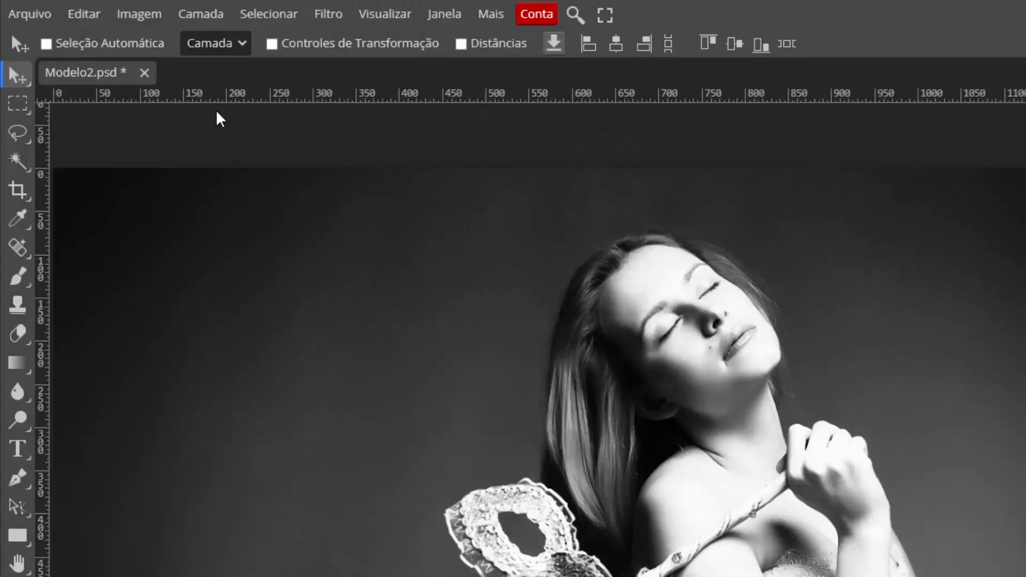
pyautogui.click(142, 17)
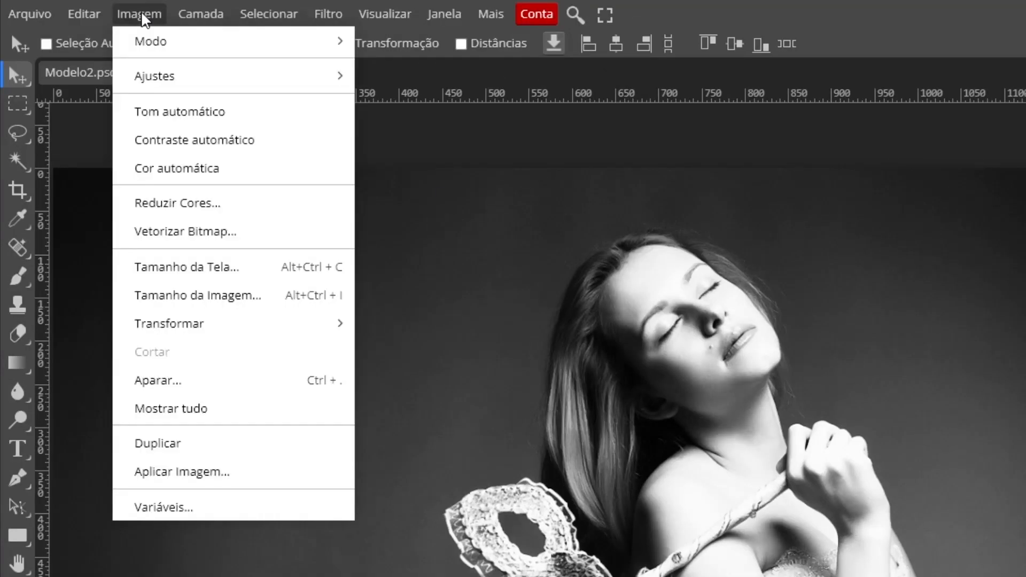
pyautogui.click(196, 476)
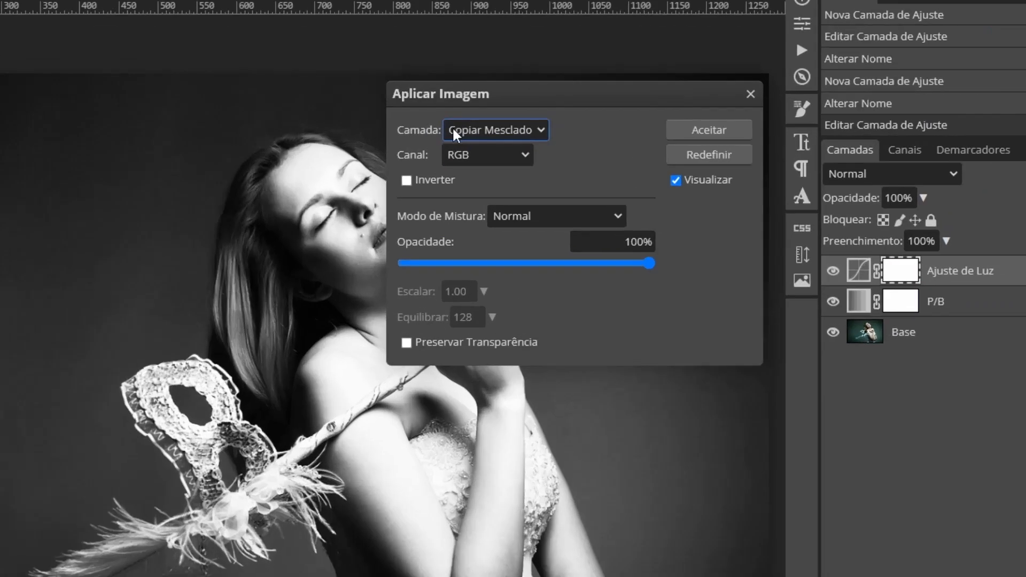
pyautogui.click(530, 135)
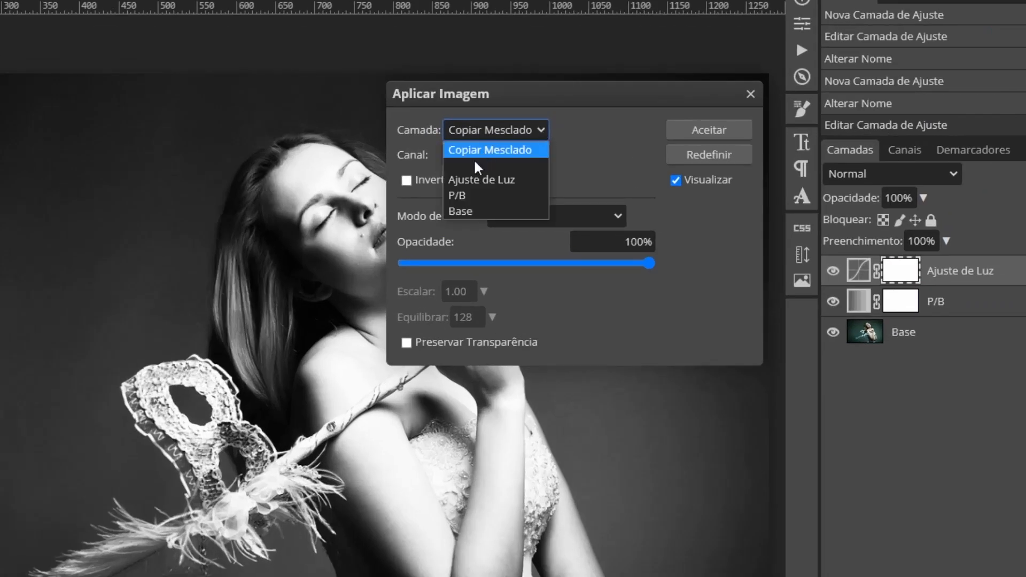
pyautogui.click(473, 211)
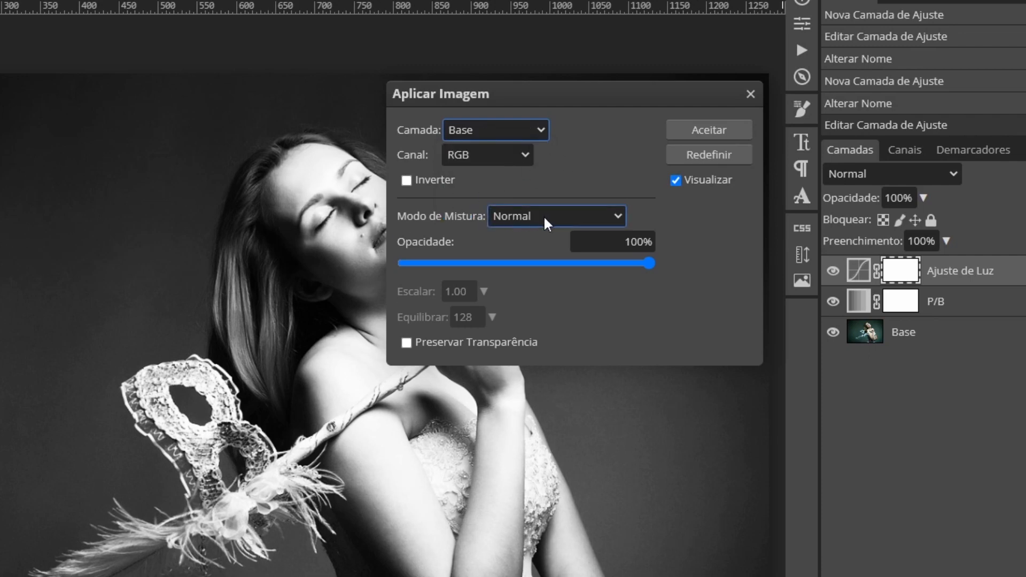
pyautogui.click(562, 219)
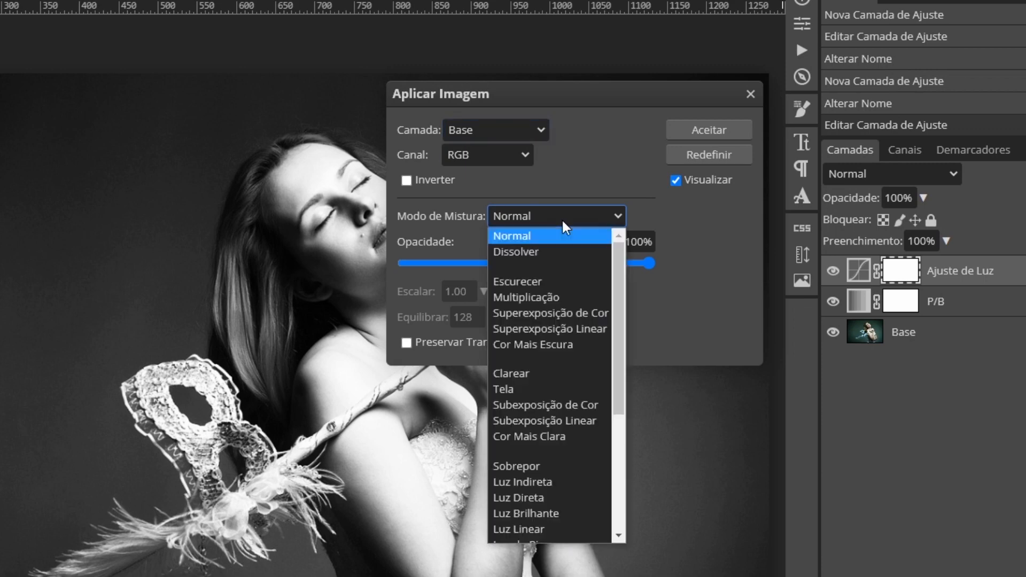
pyautogui.press('Escape')
pyautogui.click(524, 301)
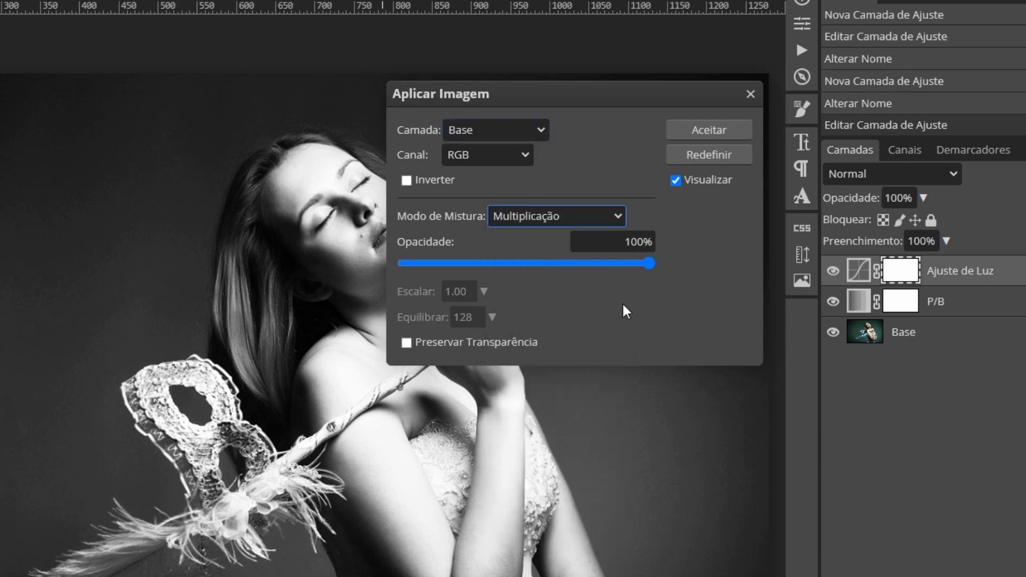
pyautogui.click(715, 128)
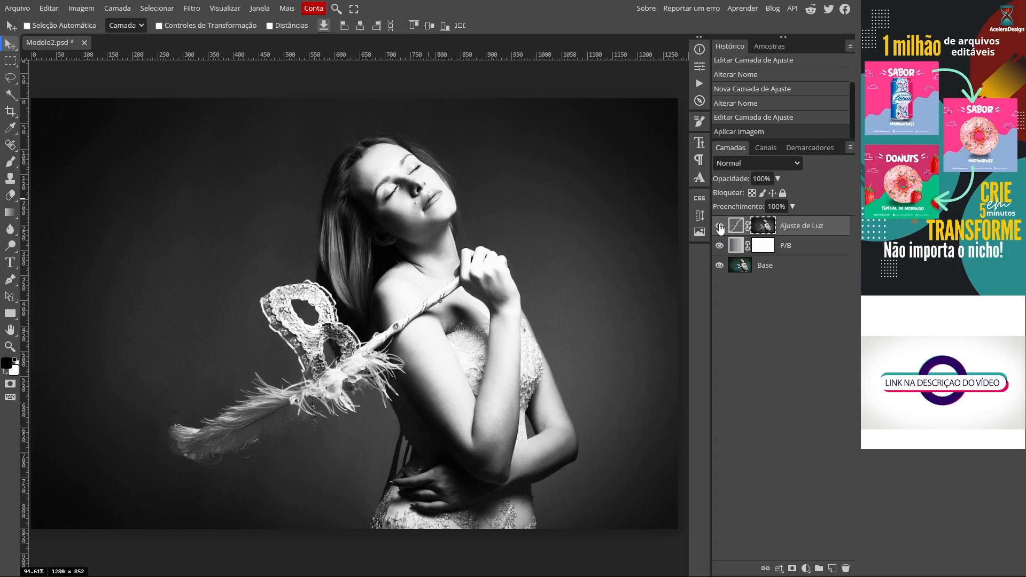
# - Toggle the visibility of the Ajuste de Luz layer to compare the photo with and without the light adjustment
pyautogui.click(444, 172)
pyautogui.click(719, 227)
pyautogui.click(719, 227)
pyautogui.click(720, 226)
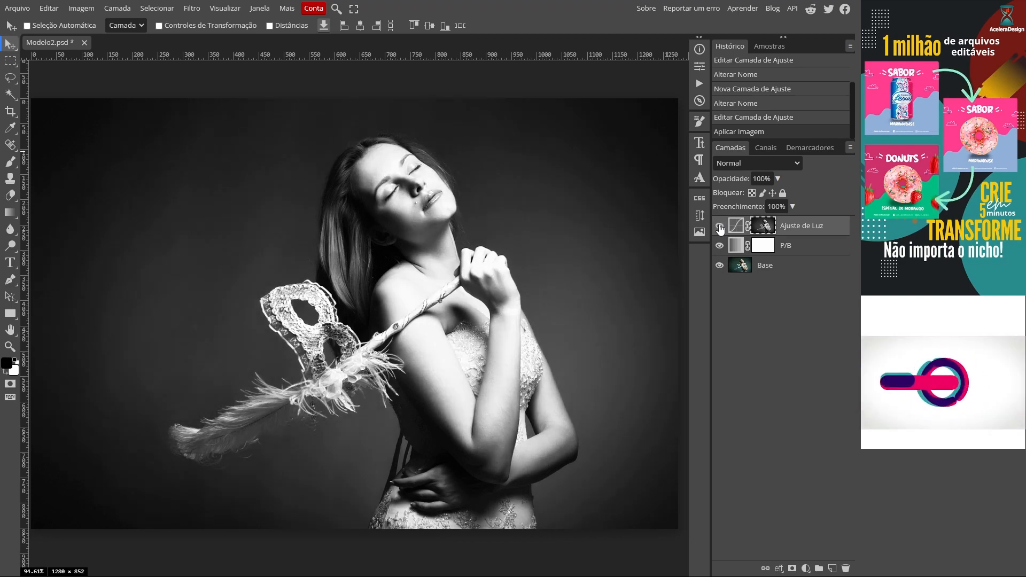
pyautogui.click(719, 227)
pyautogui.click(720, 227)
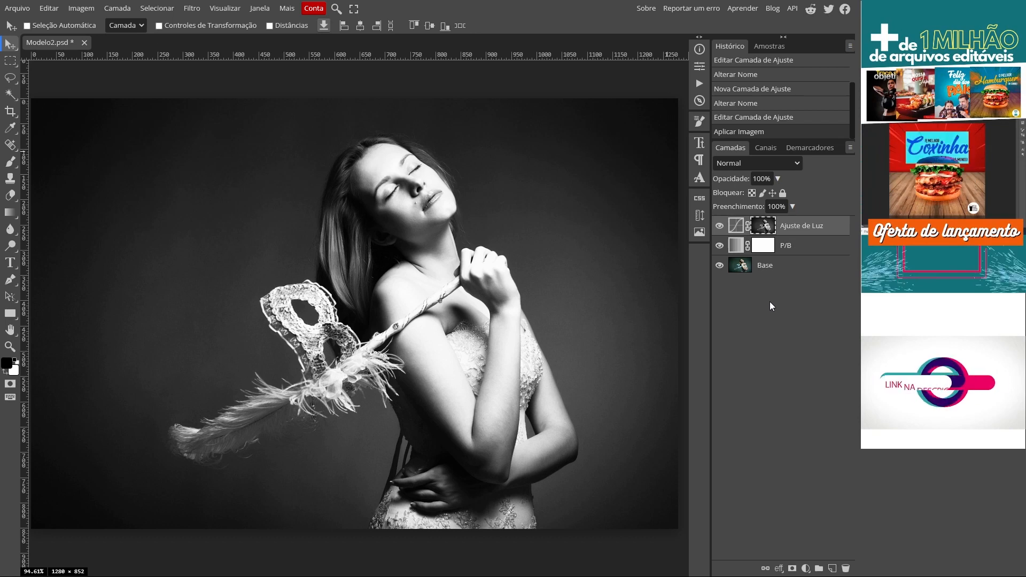
# - Add a Curves adjustment layer above Ajuste de Luz and rename it "Ajuste de Sombra"
pyautogui.click(118, 9)
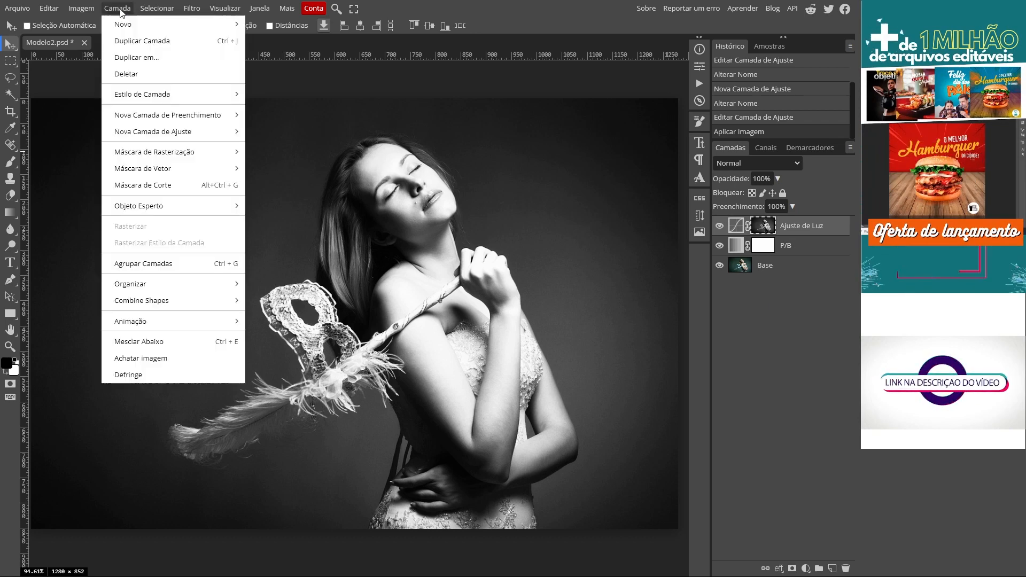
pyautogui.moveTo(179, 138)
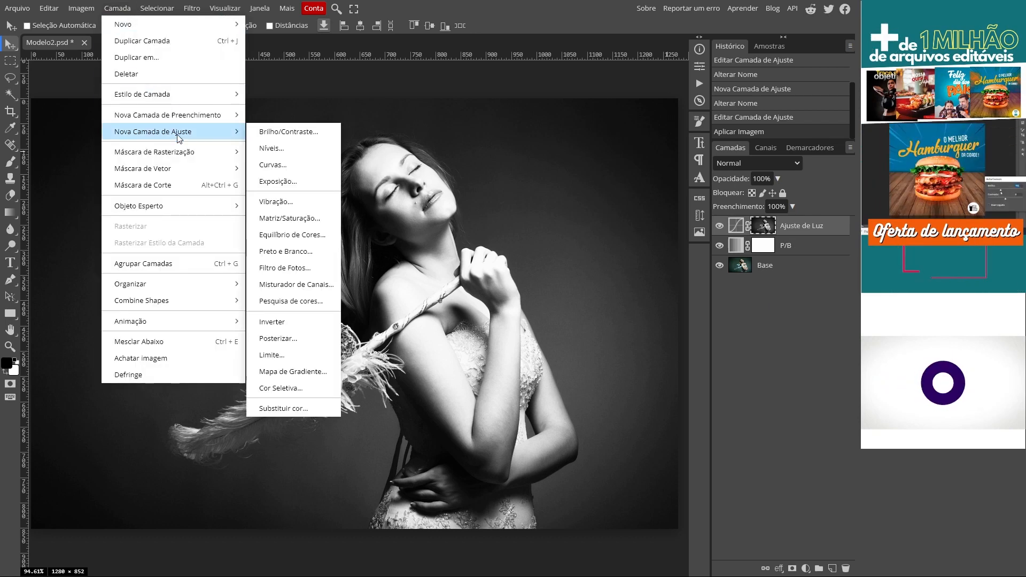
pyautogui.click(299, 165)
pyautogui.doubleClick(797, 227)
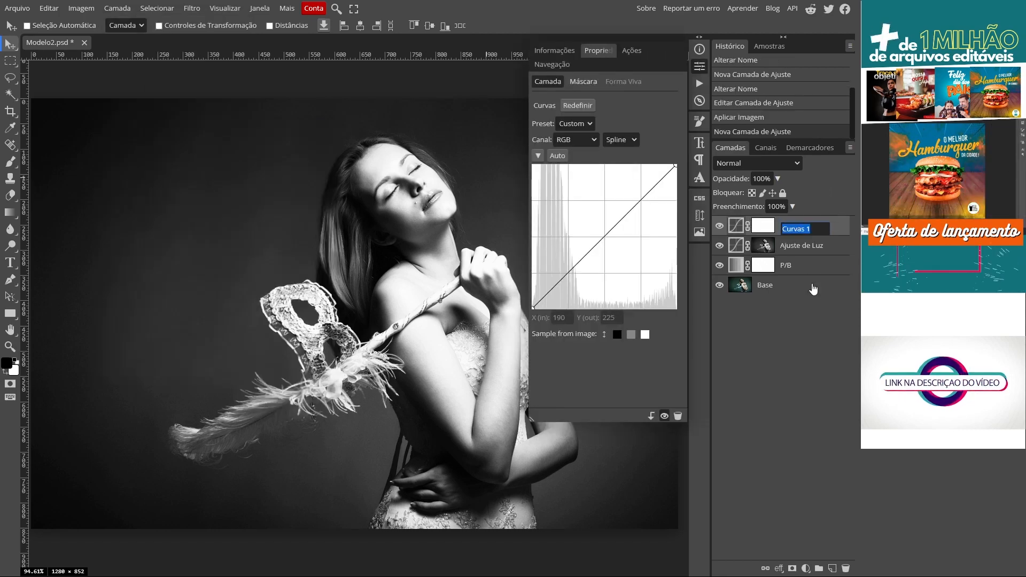
pyautogui.write('Aj')
pyautogui.write('uste de')
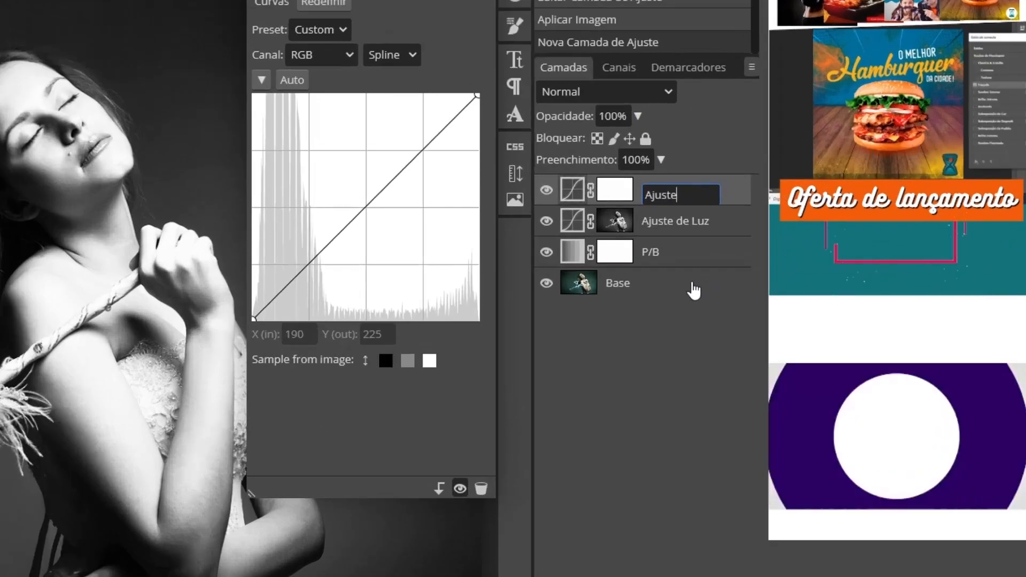
pyautogui.write(' Sombra')
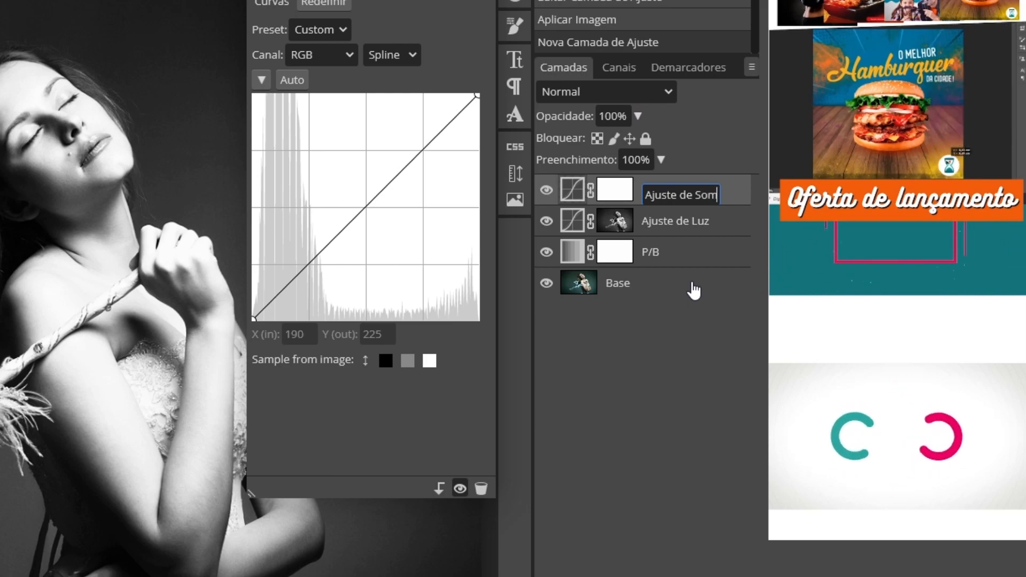
pyautogui.press('Return')
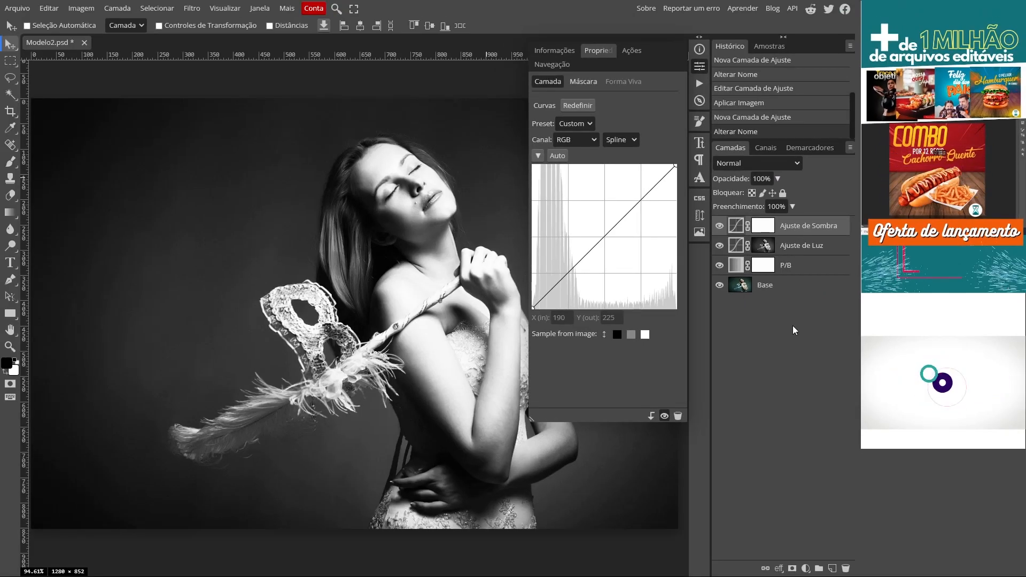
# - Darken the shadows with a point on the RGB curve of Ajuste de Sombra at input 68 and output 25
pyautogui.moveTo(568, 275); pyautogui.dragTo(571, 293)
pyautogui.click(555, 318)
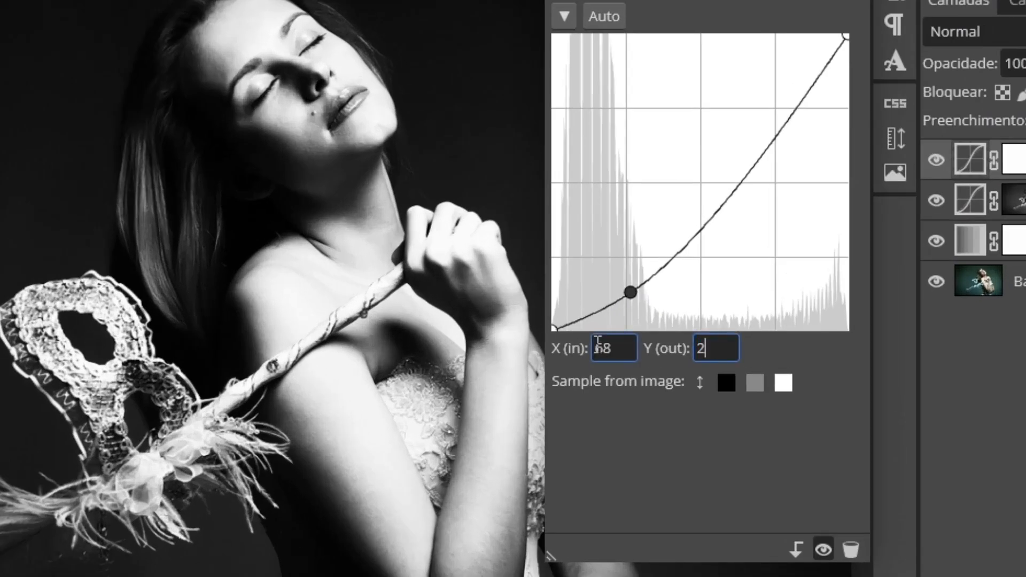
pyautogui.write('25')
pyautogui.press('Return')
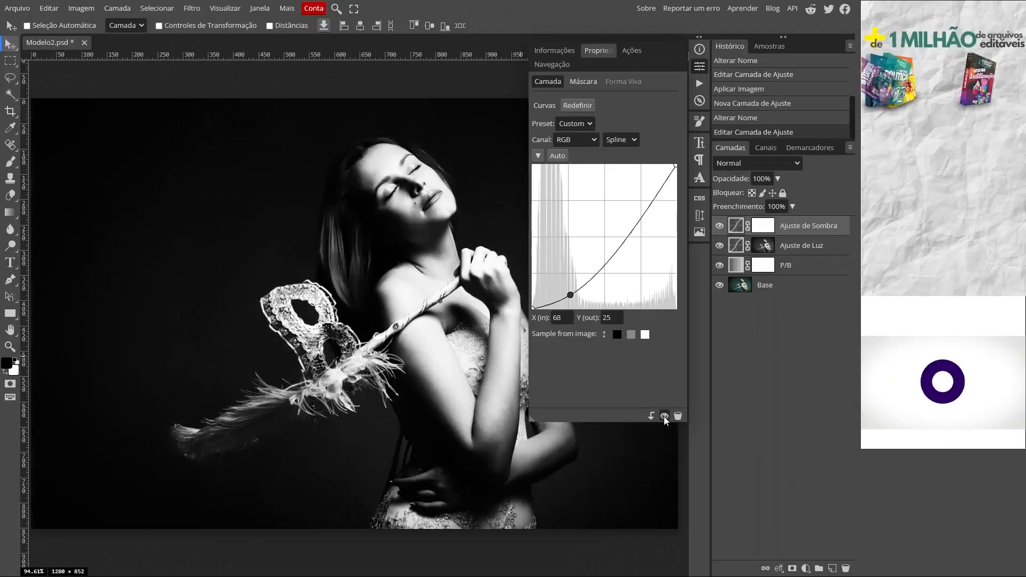
pyautogui.click(823, 549)
pyautogui.click(823, 550)
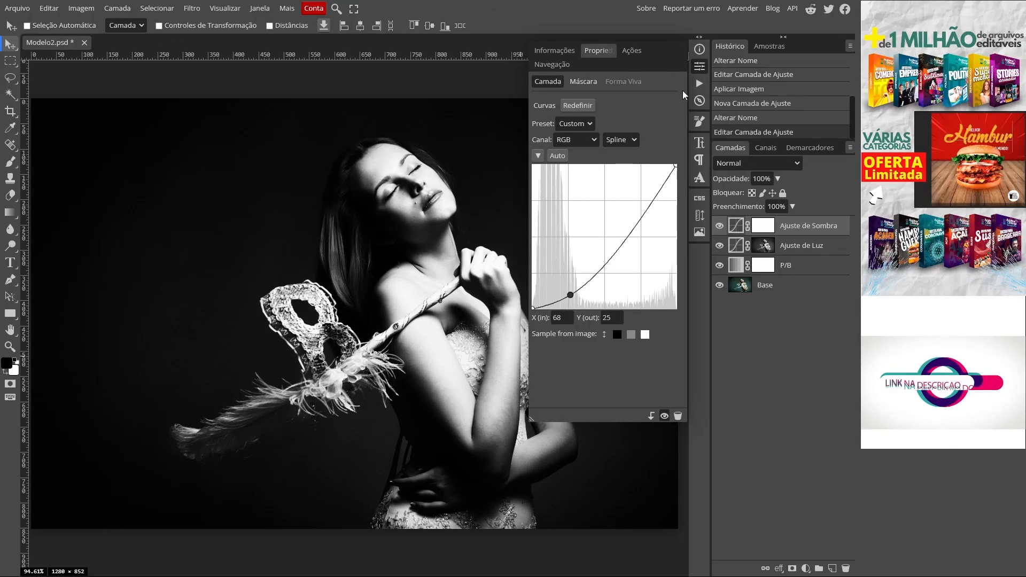
pyautogui.click(697, 66)
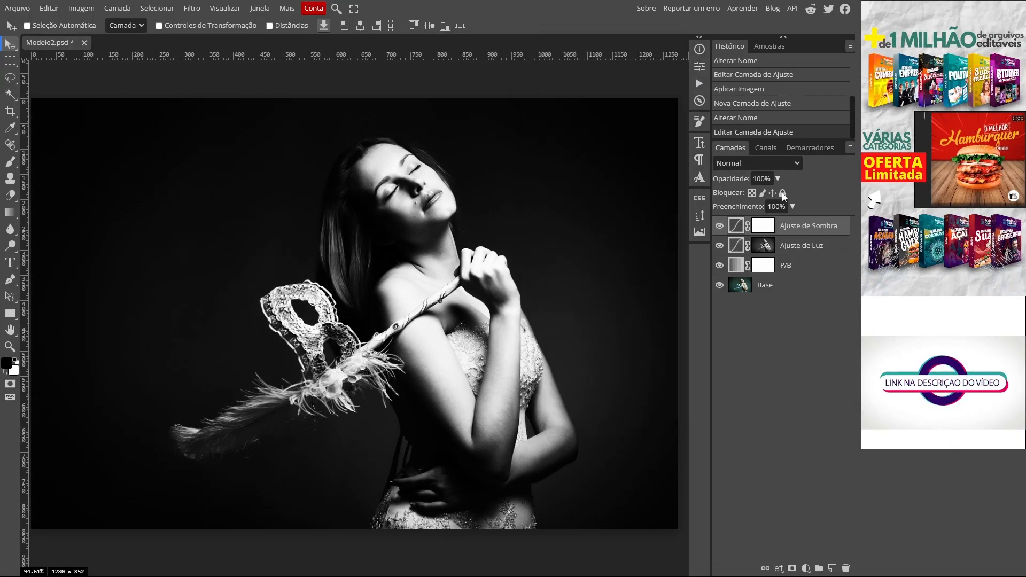
# - Apply the Base layer's RGB image to the Ajuste de Sombra layer mask at 100% opacity
pyautogui.click(763, 227)
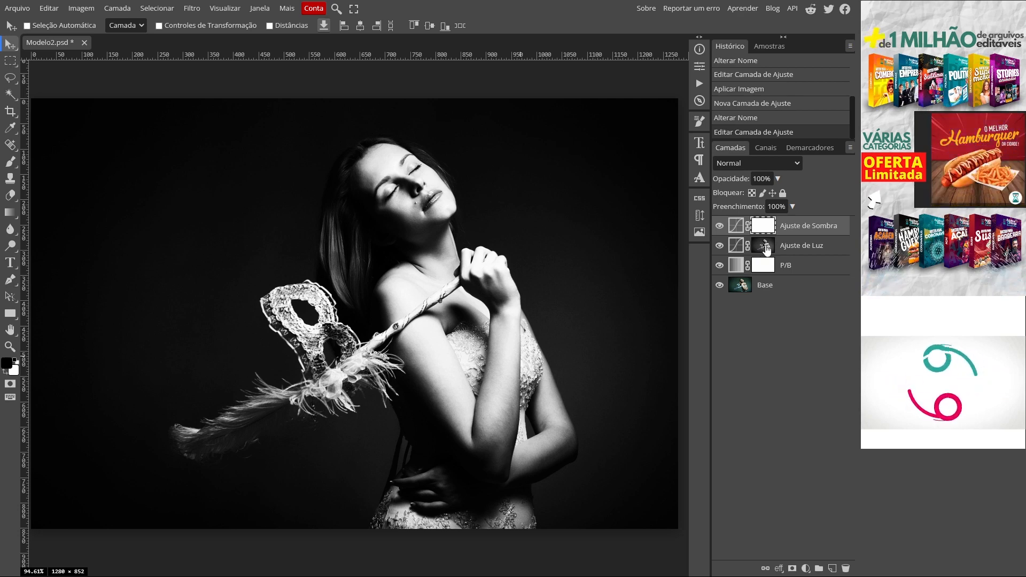
pyautogui.click(80, 9)
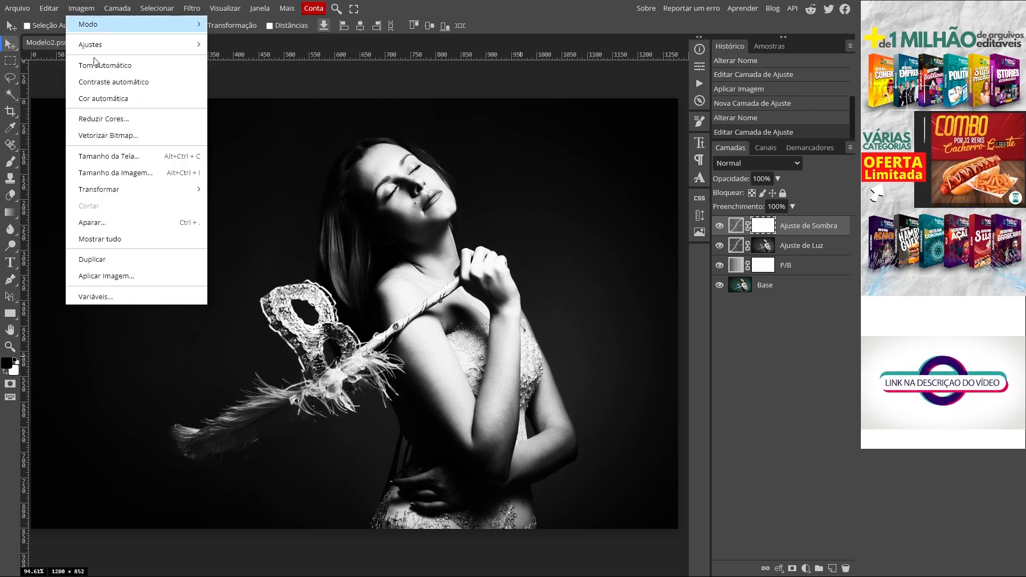
pyautogui.click(127, 278)
pyautogui.click(483, 133)
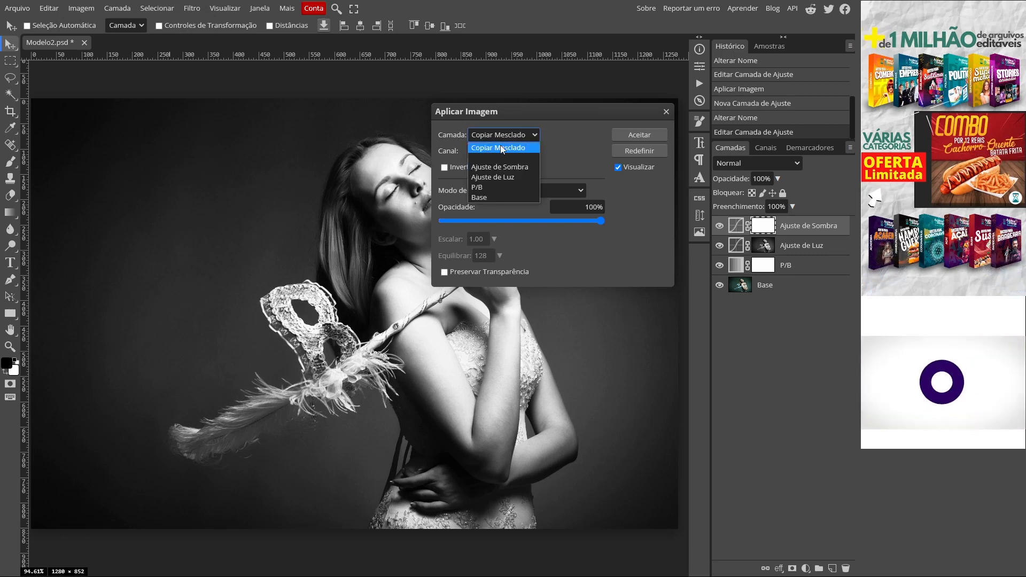
pyautogui.click(482, 198)
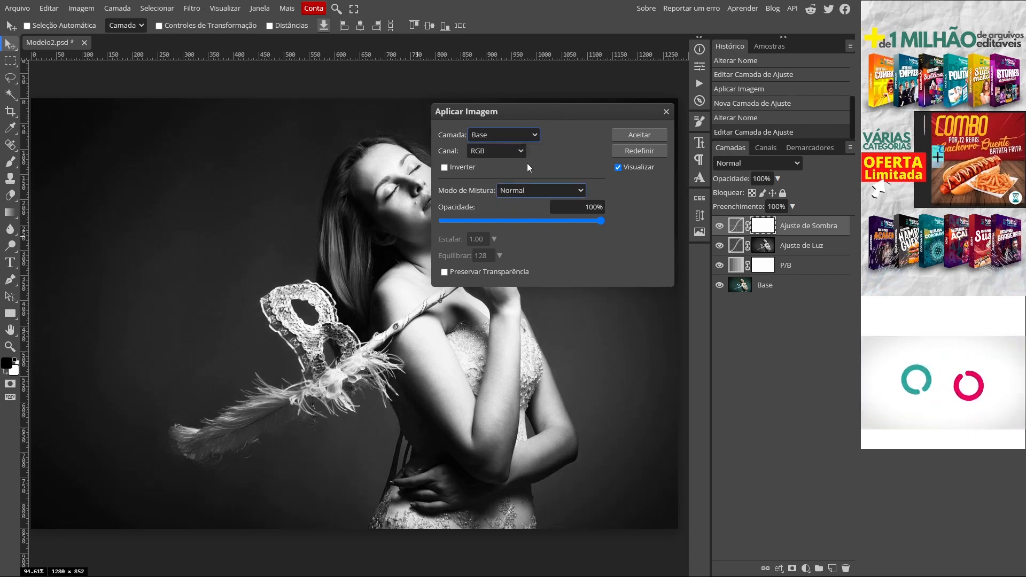
pyautogui.click(518, 191)
pyautogui.click(527, 243)
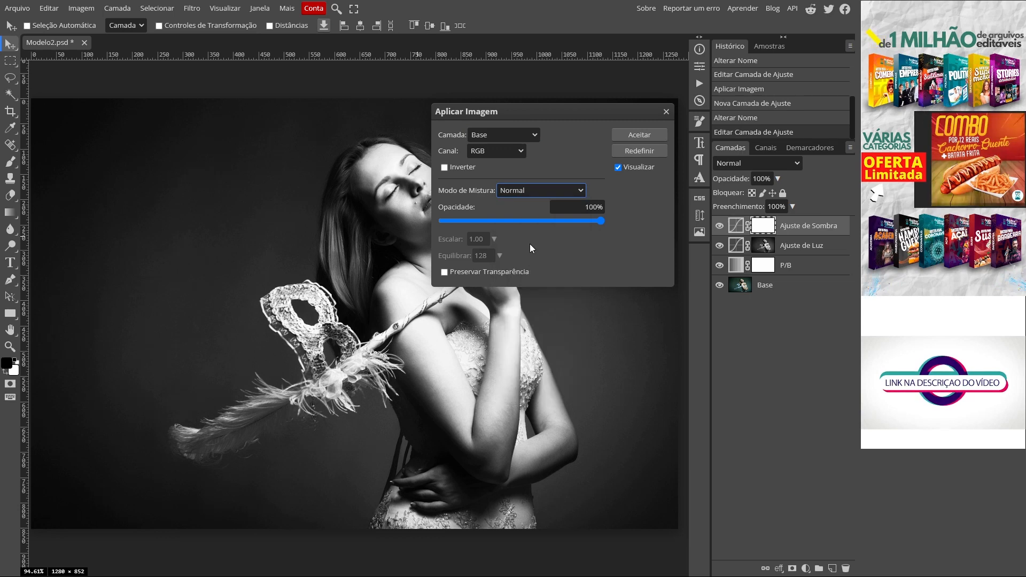
pyautogui.click(642, 133)
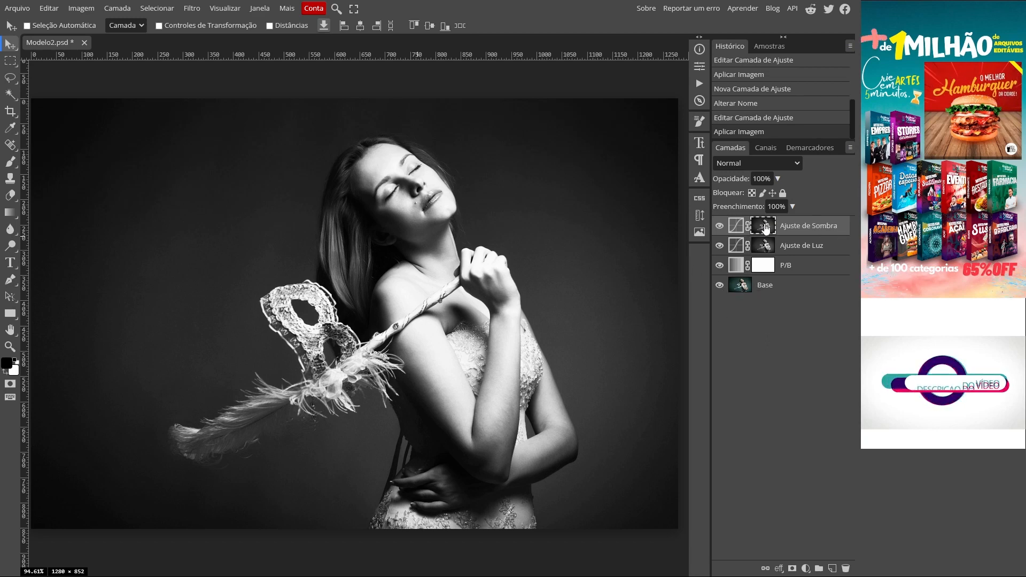
# - Toggle the visibility of the Ajuste de Sombra layer to compare the photo with and without the shadow adjustment
pyautogui.click(719, 226)
pyautogui.click(720, 227)
pyautogui.click(720, 227)
pyautogui.click(720, 227)
pyautogui.click(719, 226)
pyautogui.click(720, 226)
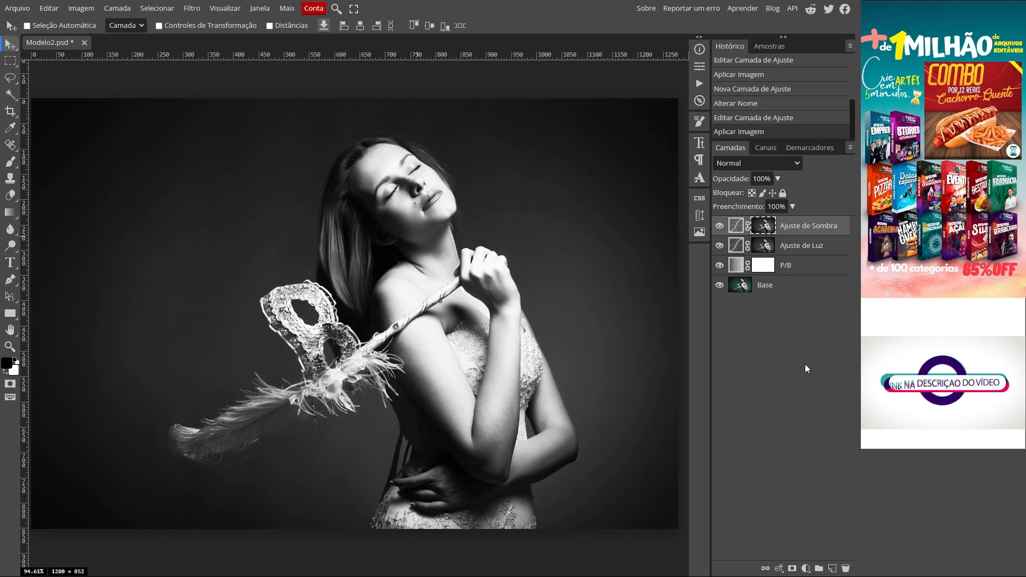
# - Add a Brightness/Contrast adjustment layer on top with brightness -100 and contrast 58, and compare the photo with and without it
pyautogui.click(118, 9)
pyautogui.moveTo(207, 131)
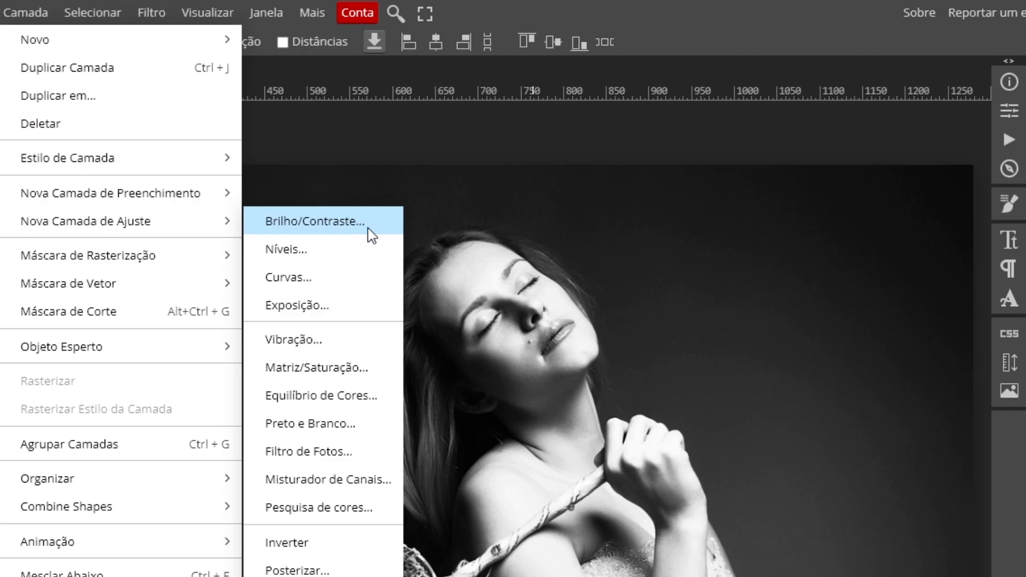
pyautogui.click(372, 235)
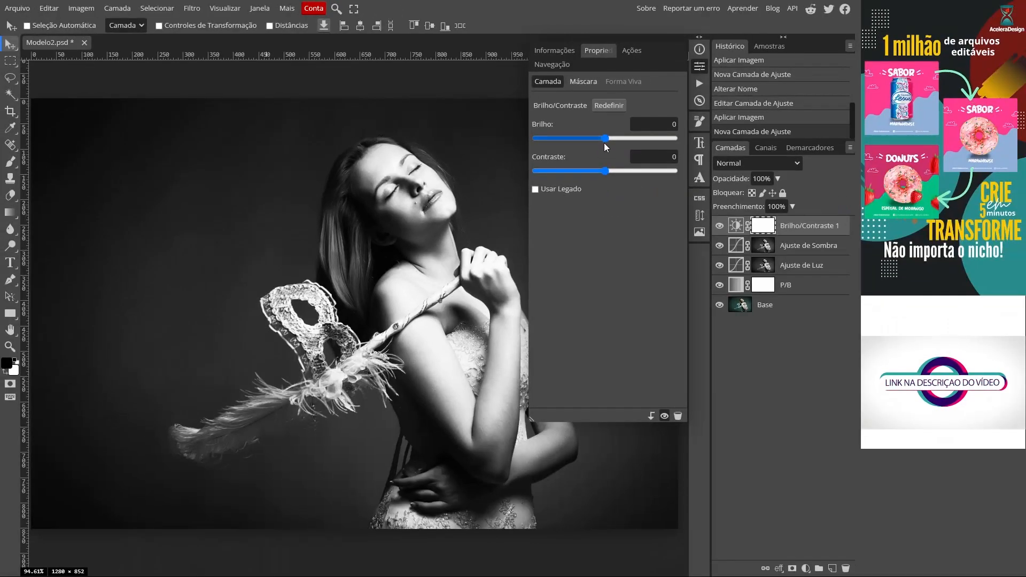
pyautogui.moveTo(839, 233); pyautogui.dragTo(794, 240)
pyautogui.moveTo(577, 146); pyautogui.dragTo(565, 144)
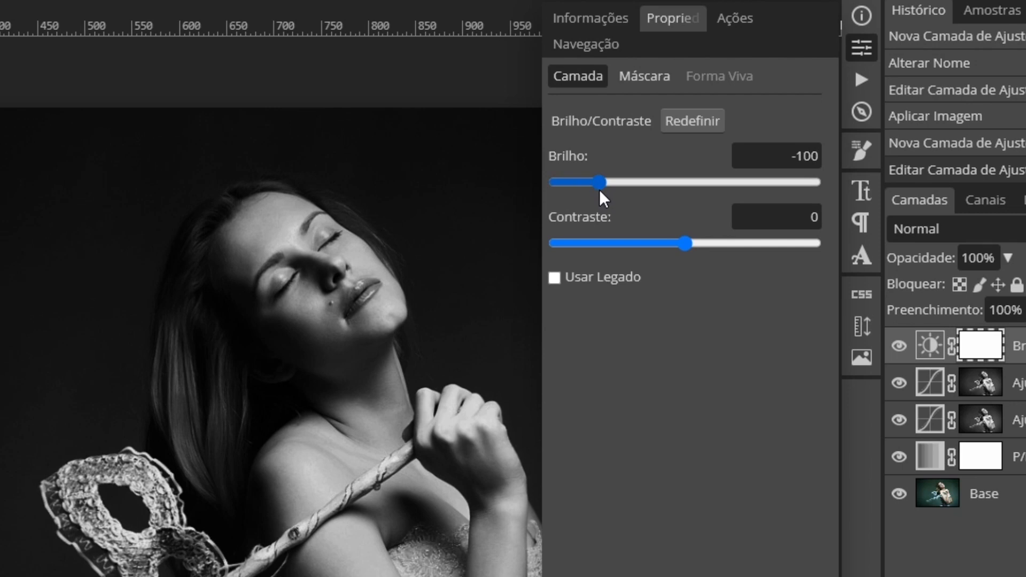
pyautogui.moveTo(685, 244); pyautogui.dragTo(760, 242)
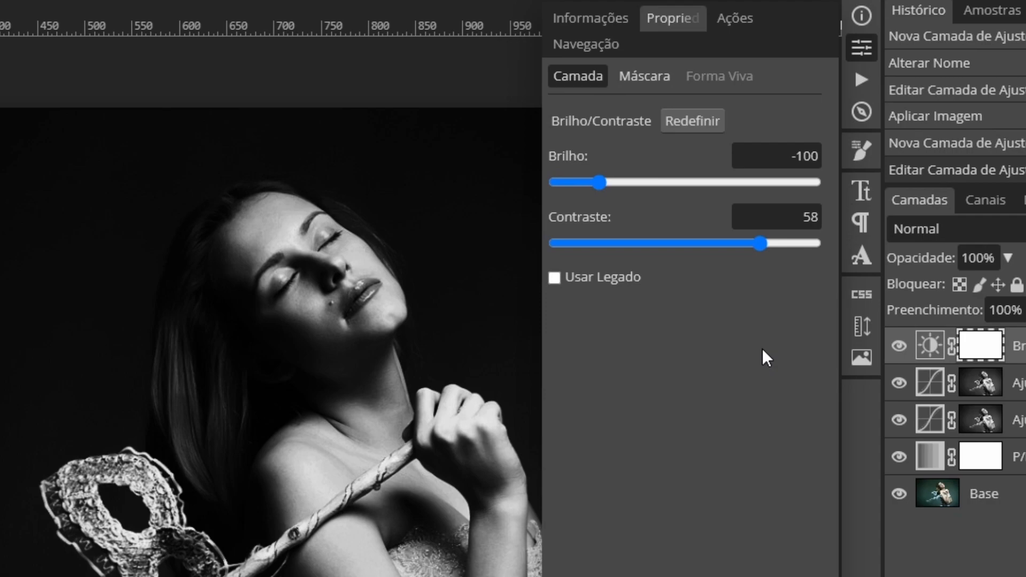
pyautogui.click(871, 54)
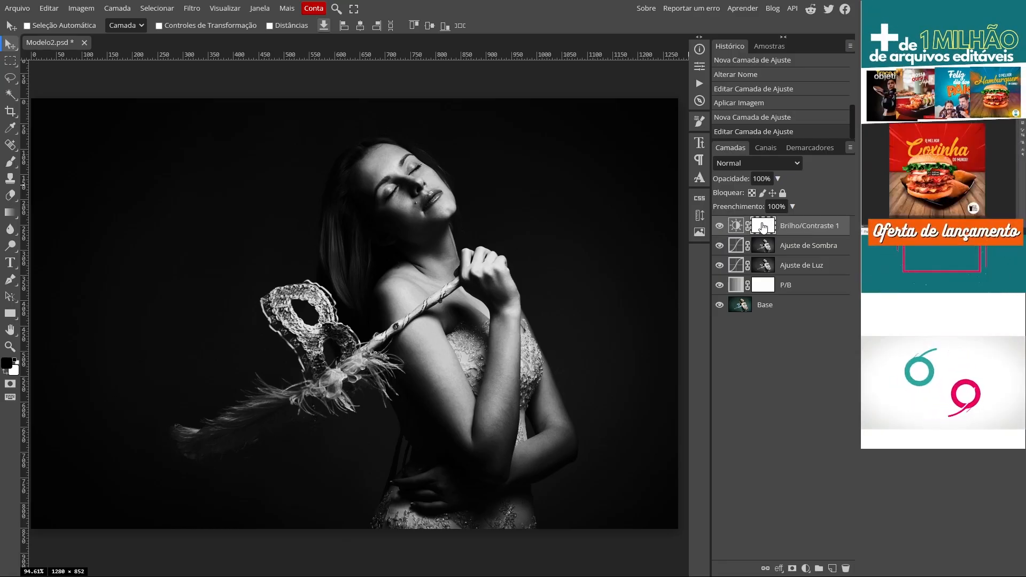
pyautogui.click(720, 226)
pyautogui.click(719, 226)
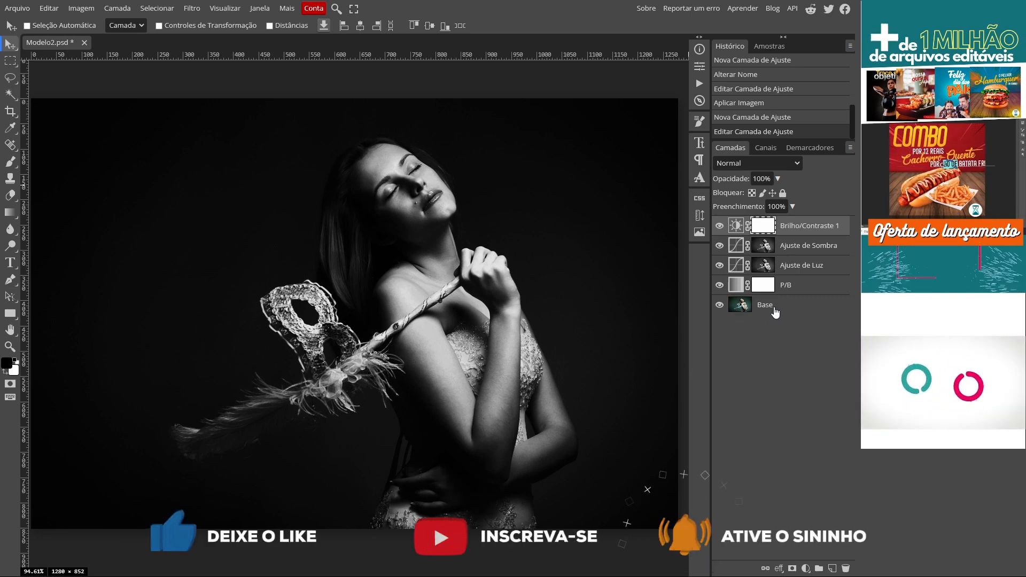
# - Duplicate the Base layer and rename the copy "Detalhes"
pyautogui.click(735, 310)
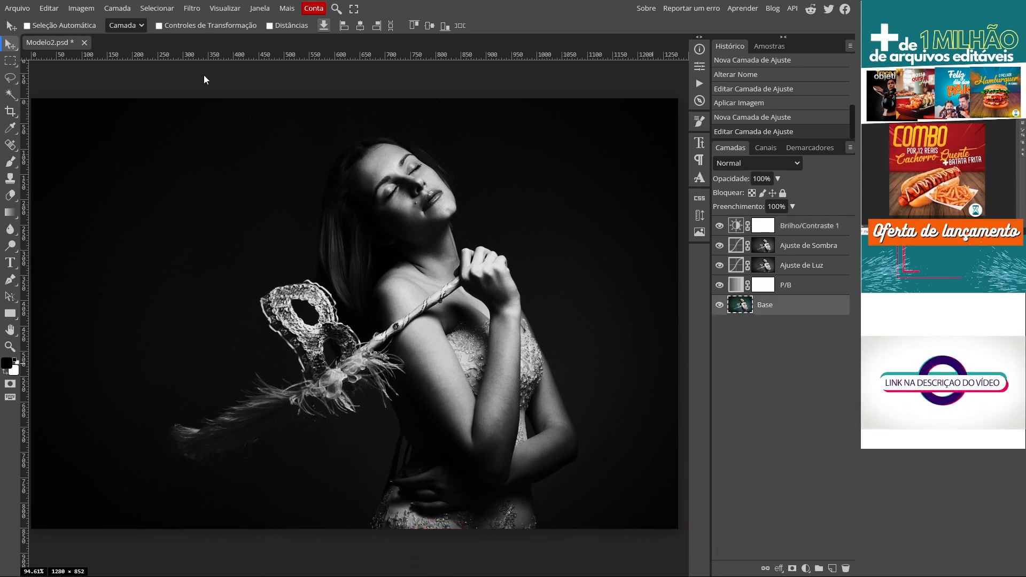
pyautogui.click(117, 8)
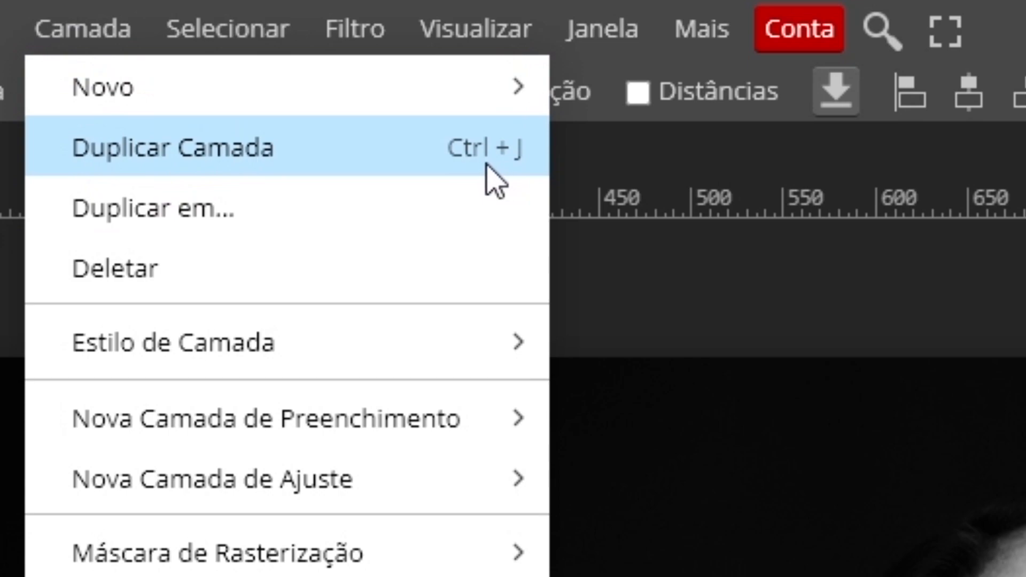
pyautogui.click(364, 147)
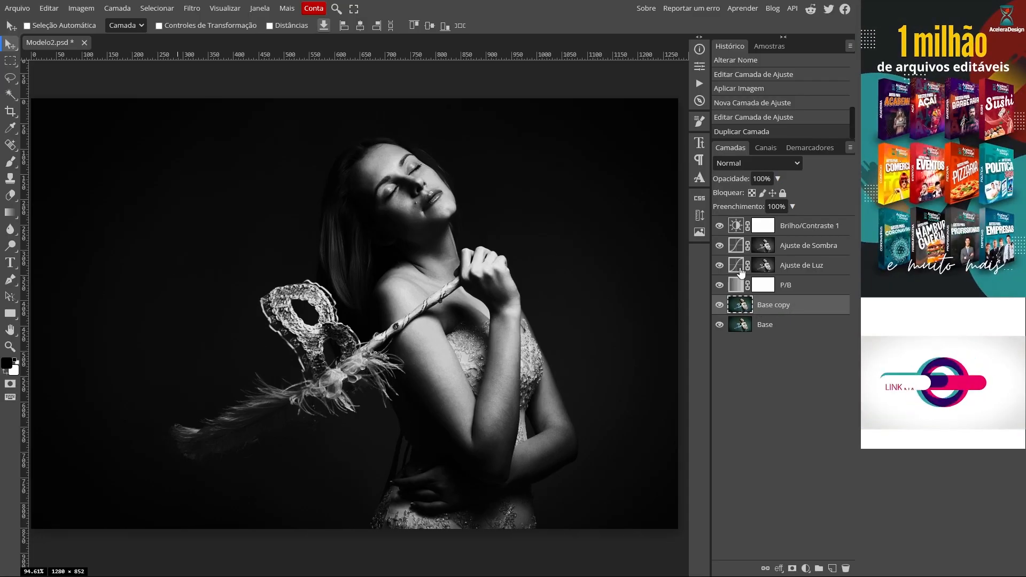
pyautogui.doubleClick(767, 307)
pyautogui.write('Detalhes')
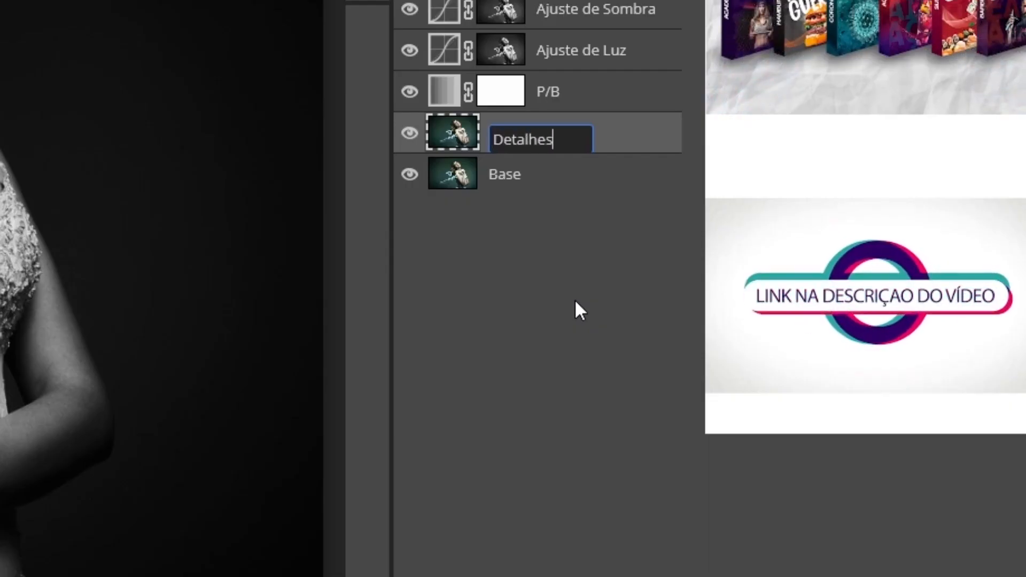
pyautogui.press('Return')
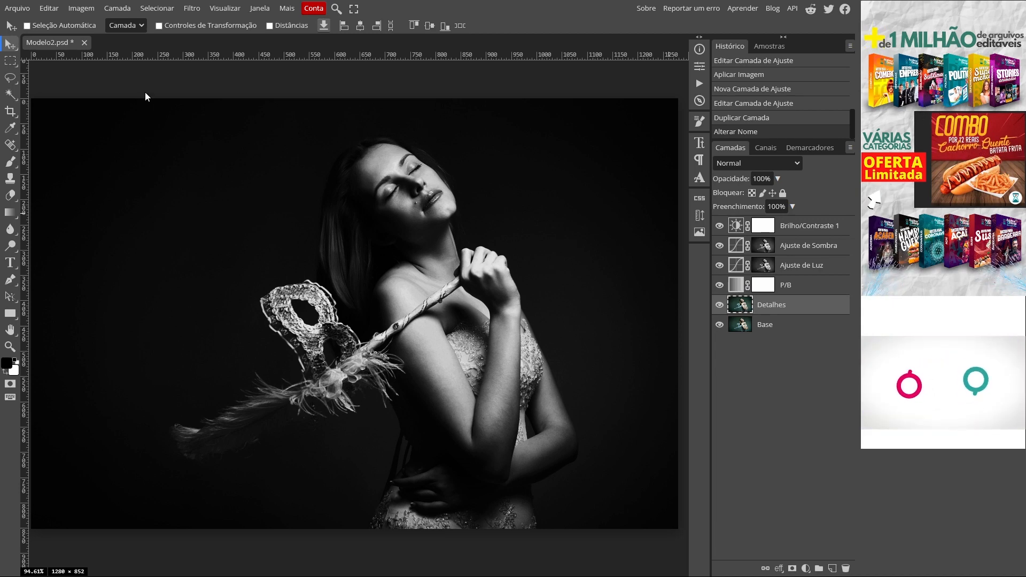
# - Bring the Detalhes layer to the front of the layer stack and convert it to a smart object
pyautogui.click(120, 10)
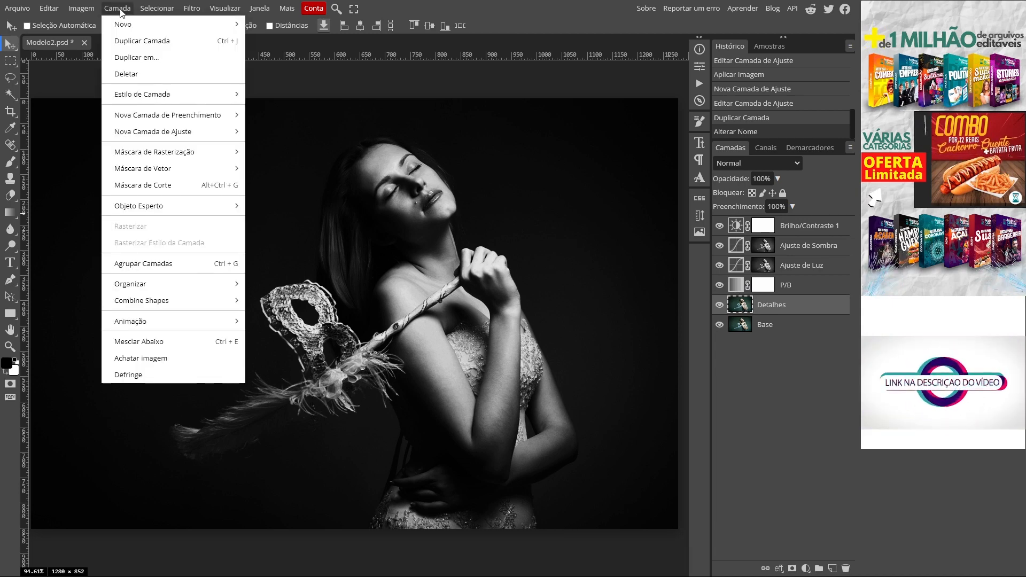
pyautogui.moveTo(177, 284)
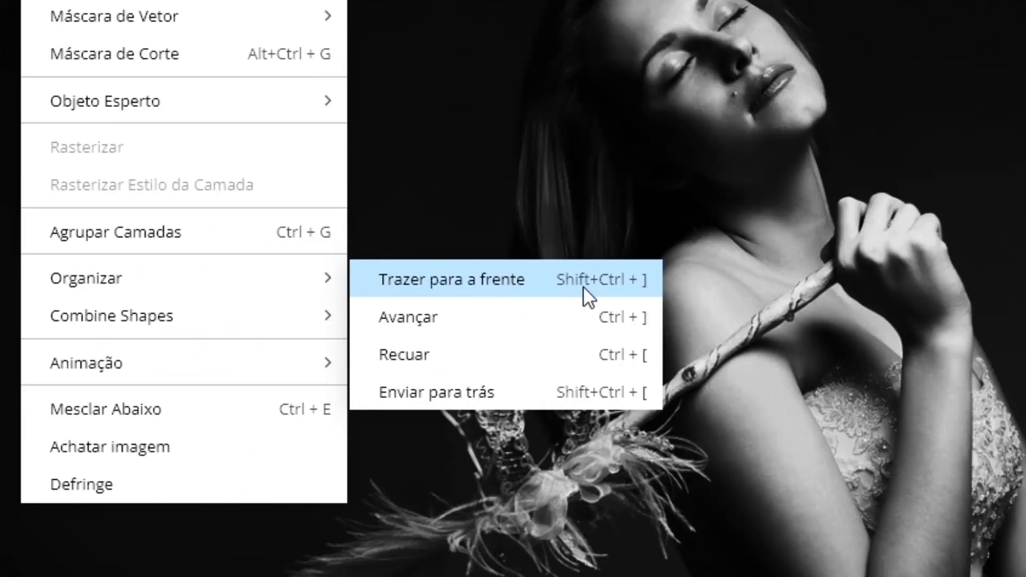
pyautogui.click(640, 279)
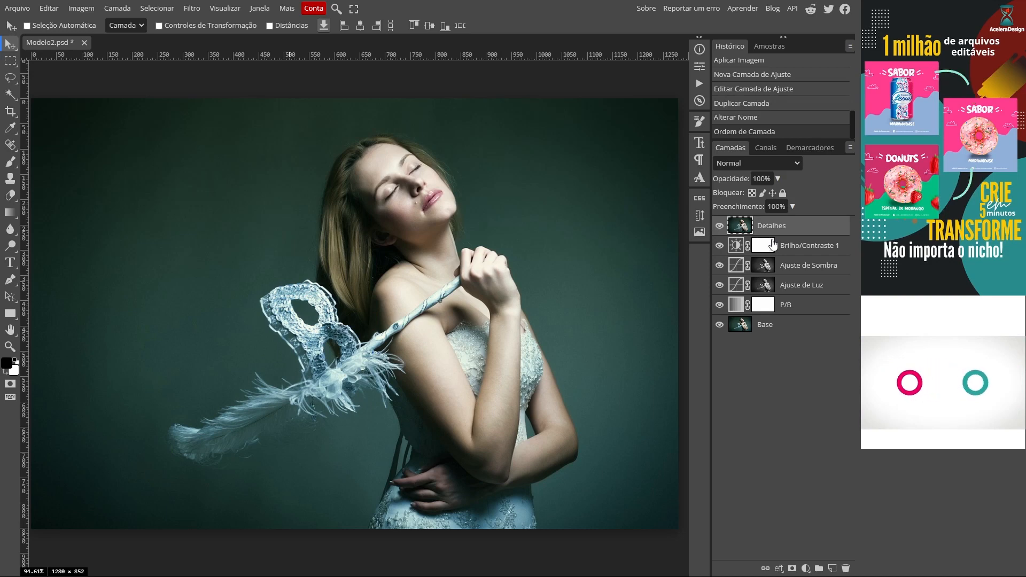
pyautogui.rightClick(735, 233)
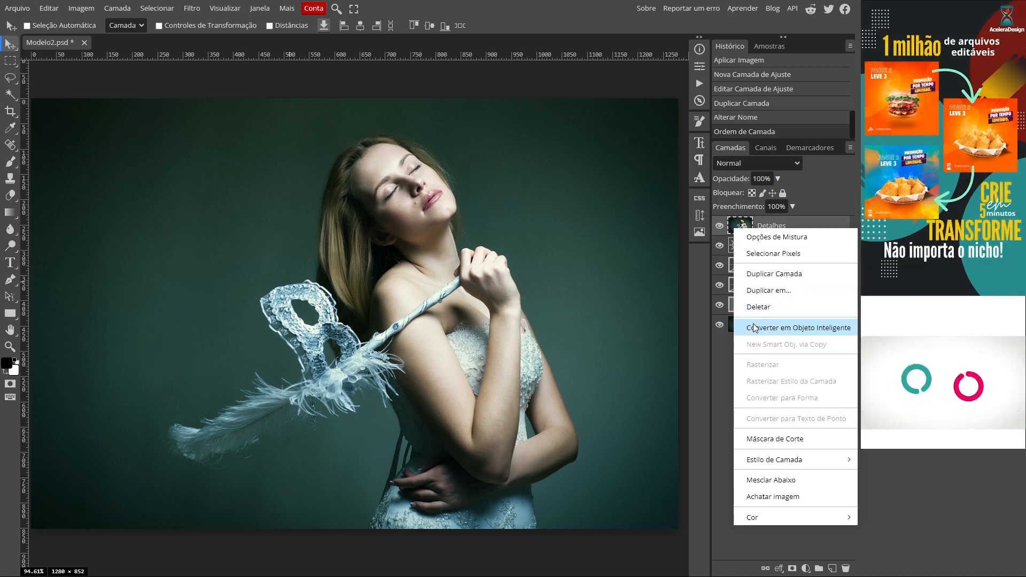
pyautogui.click(755, 328)
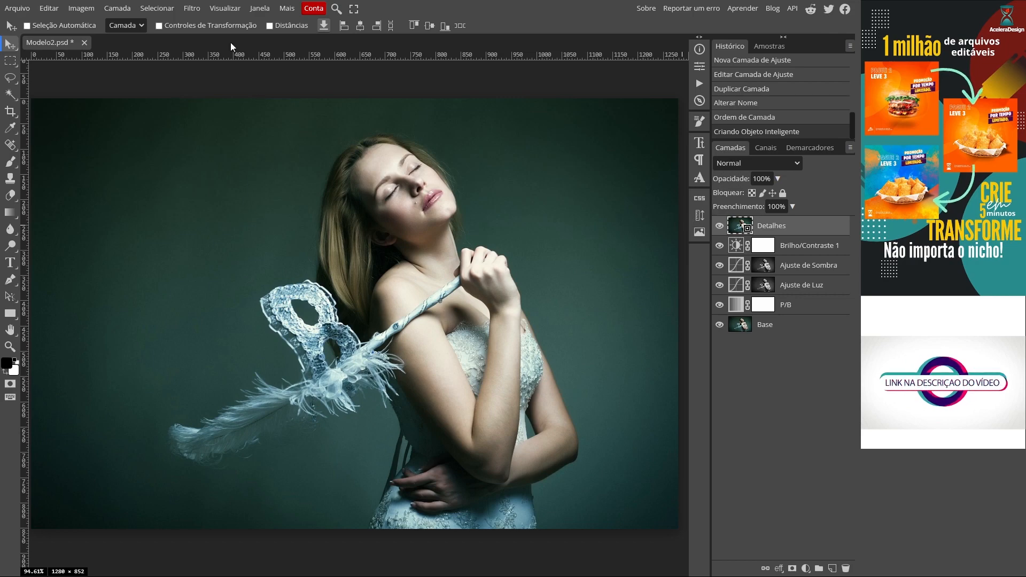
# - Apply the Alta frequência (High Pass) filter with a radius of 1.0 px to the Detalhes smart object
pyautogui.click(196, 12)
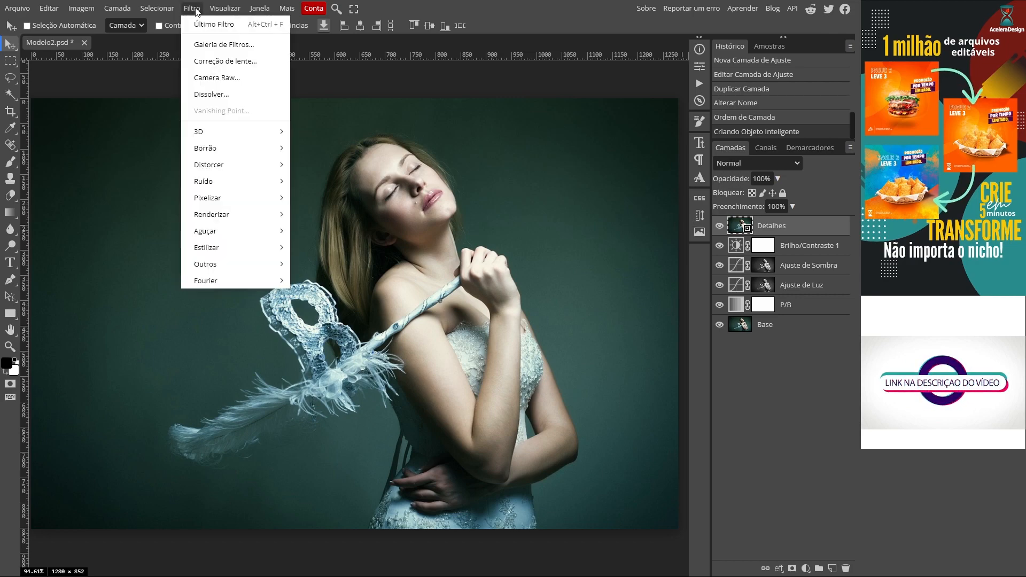
pyautogui.moveTo(205, 264)
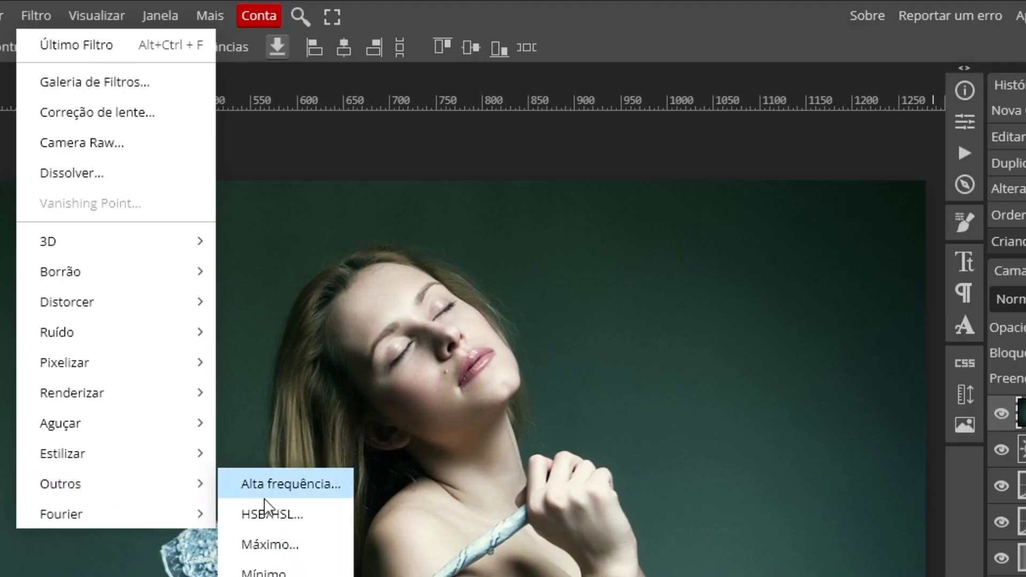
pyautogui.click(312, 484)
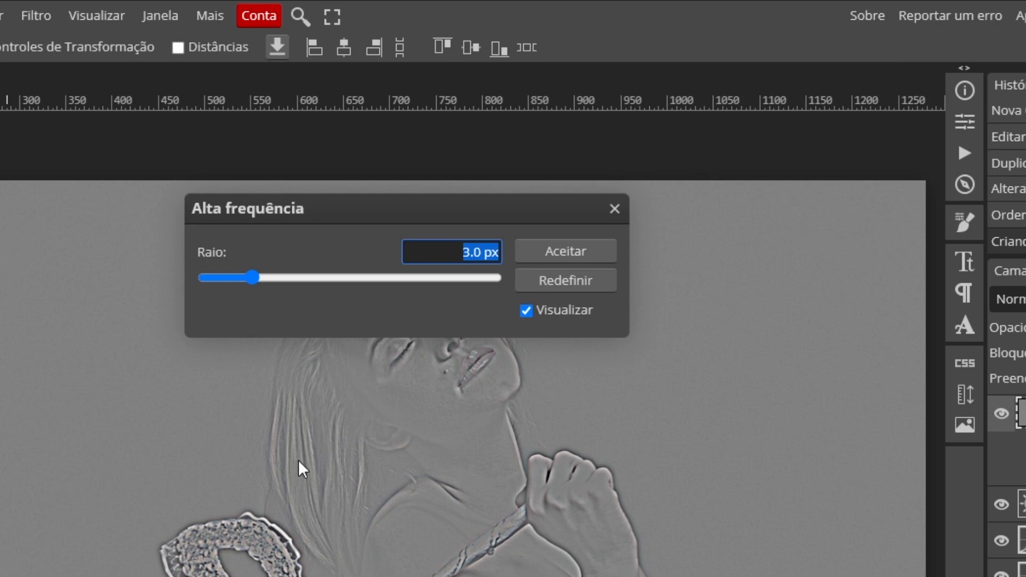
pyautogui.moveTo(253, 277); pyautogui.dragTo(451, 280)
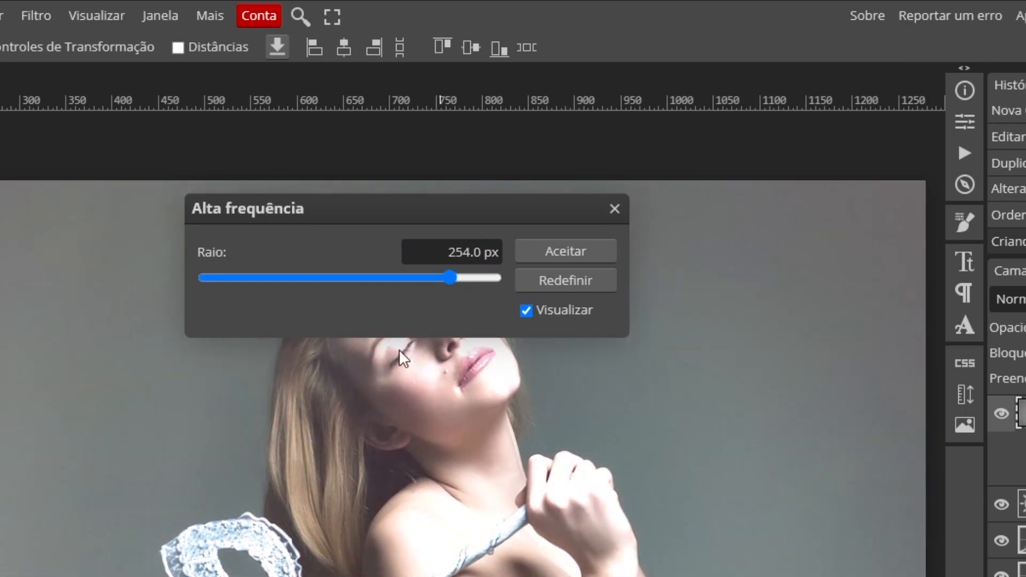
pyautogui.moveTo(449, 276); pyautogui.dragTo(228, 279)
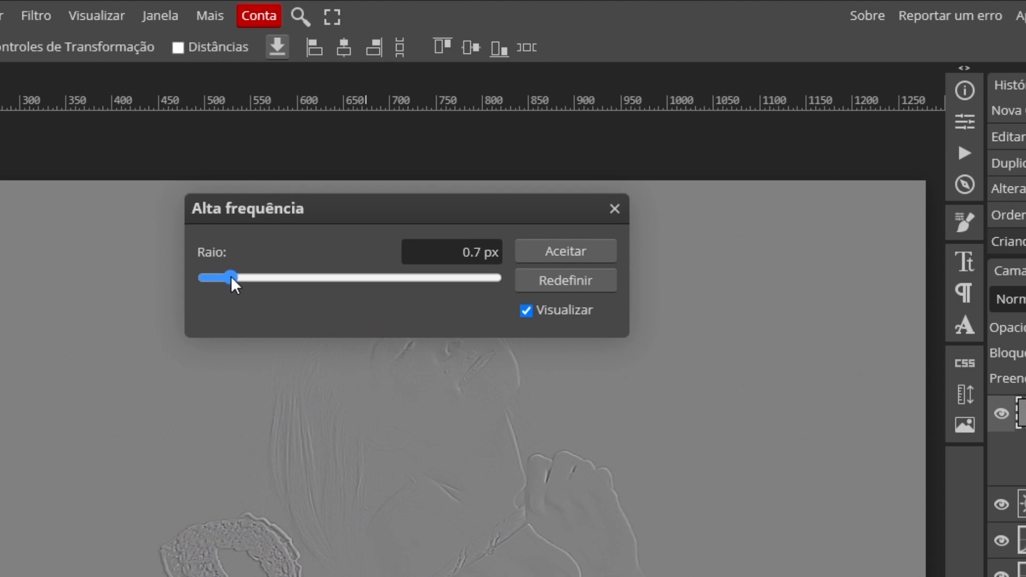
pyautogui.moveTo(236, 278); pyautogui.dragTo(239, 278)
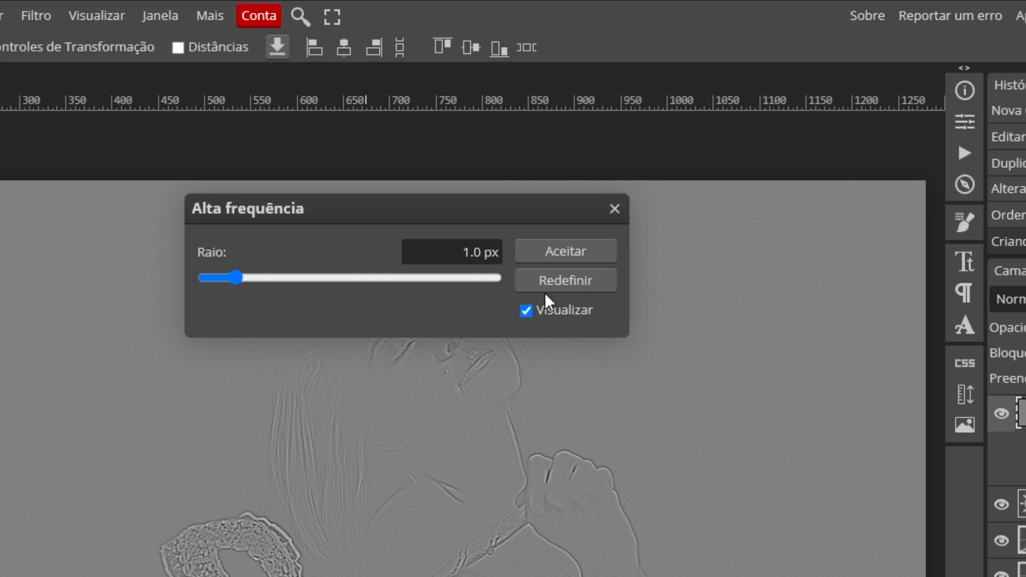
pyautogui.click(551, 248)
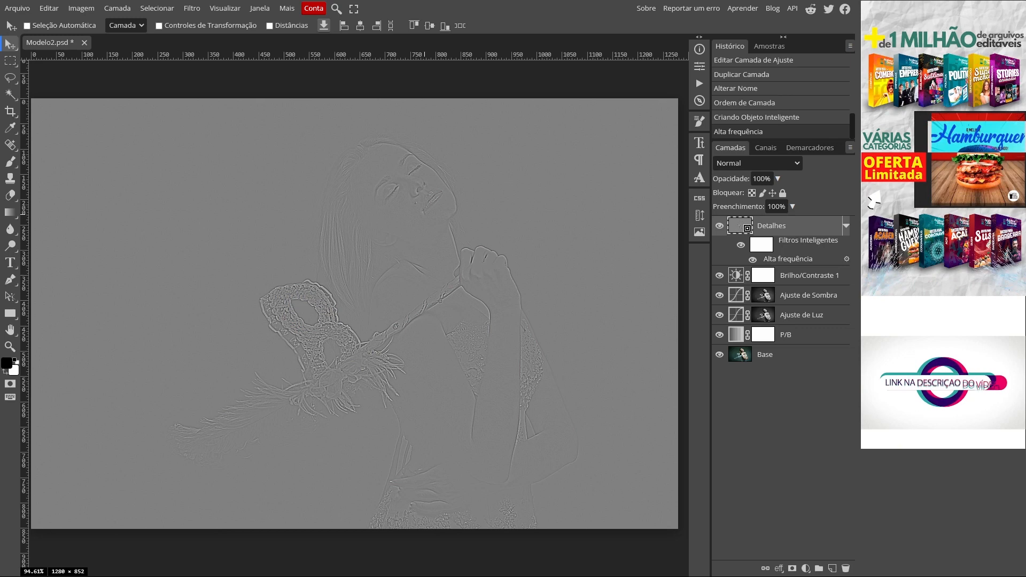
# - Set the blend mode of the Detalhes layer to Luz Linear and collapse its smart filter list
pyautogui.click(729, 168)
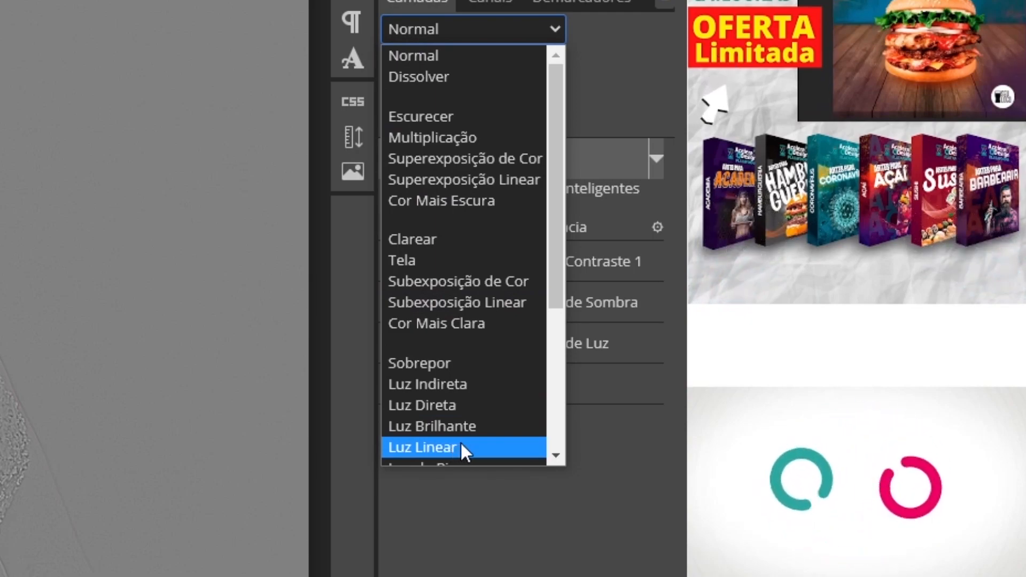
pyautogui.click(460, 446)
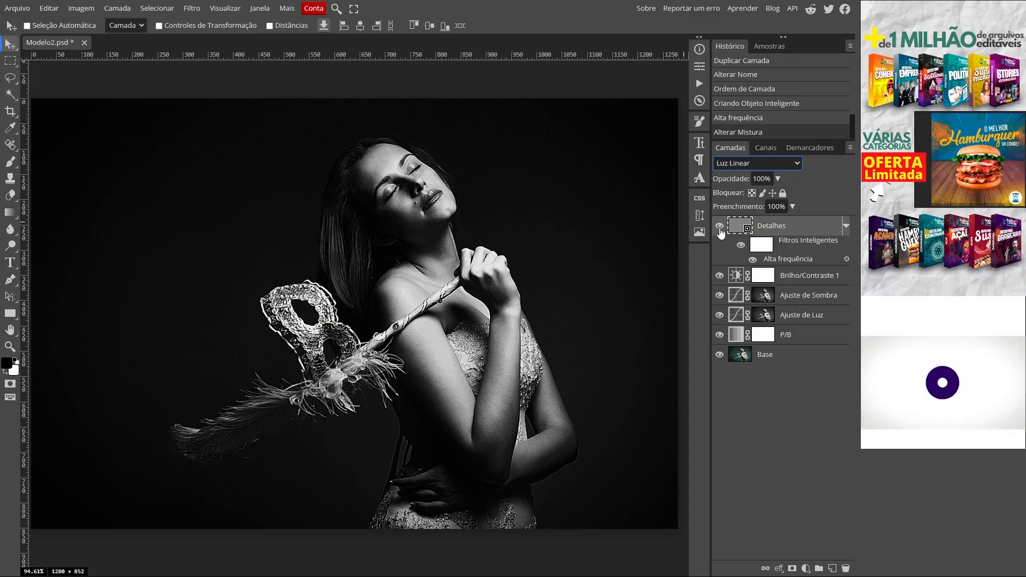
pyautogui.click(844, 226)
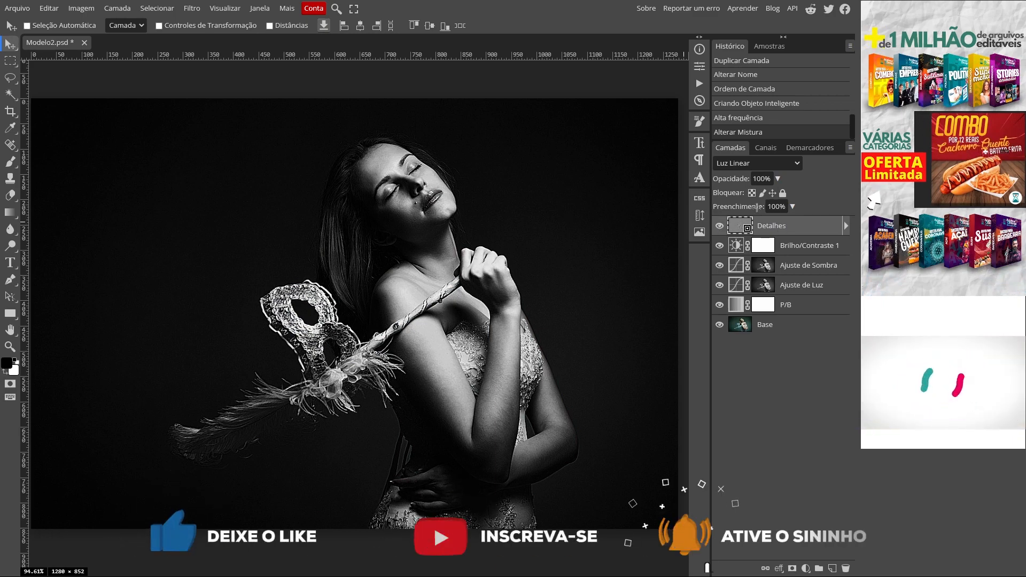
# - Toggle the visibility of the Detalhes layer to compare the portrait with and without the sharpened details
pyautogui.click(719, 226)
pyautogui.click(720, 226)
pyautogui.click(719, 226)
pyautogui.click(719, 226)
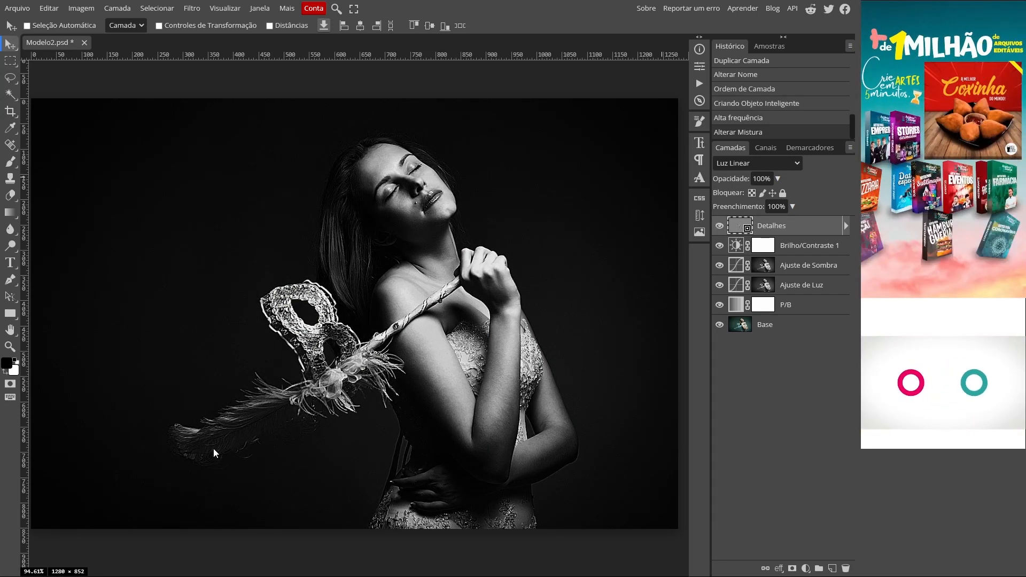
pyautogui.click(719, 226)
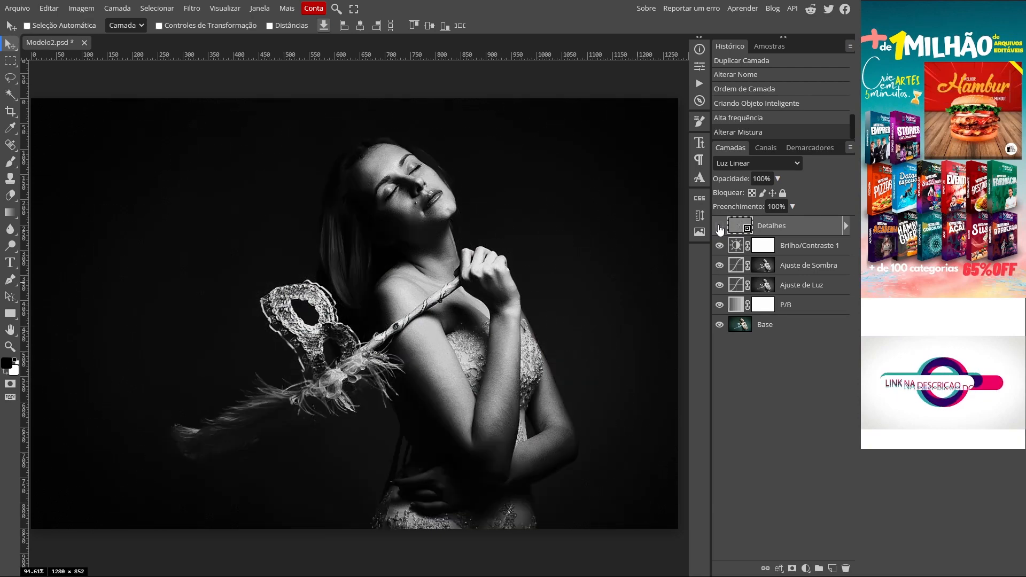
pyautogui.click(719, 227)
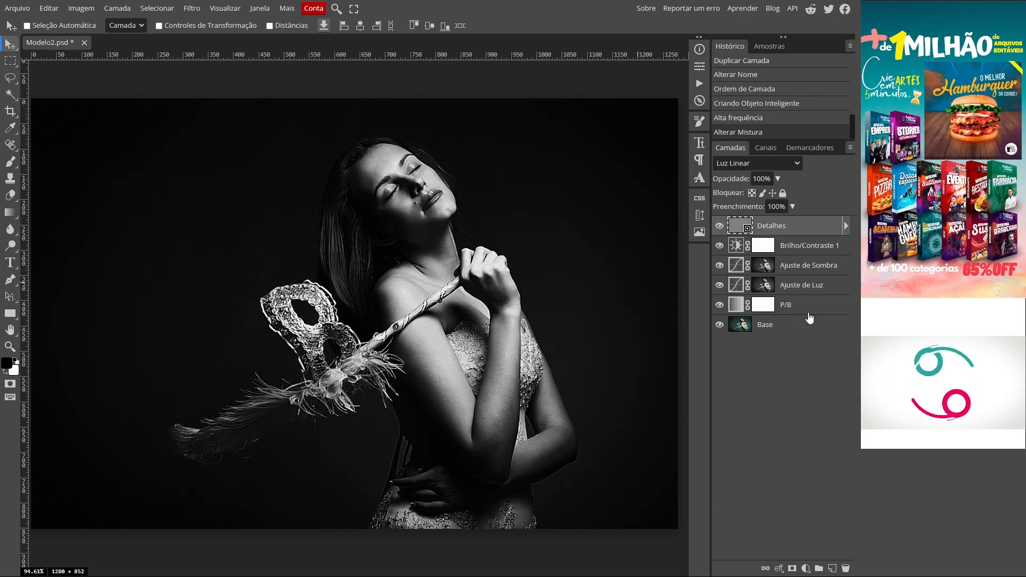
# - Group all layers from P/B up to Detalhes and name the group "Efeito"
pyautogui.click(790, 306)
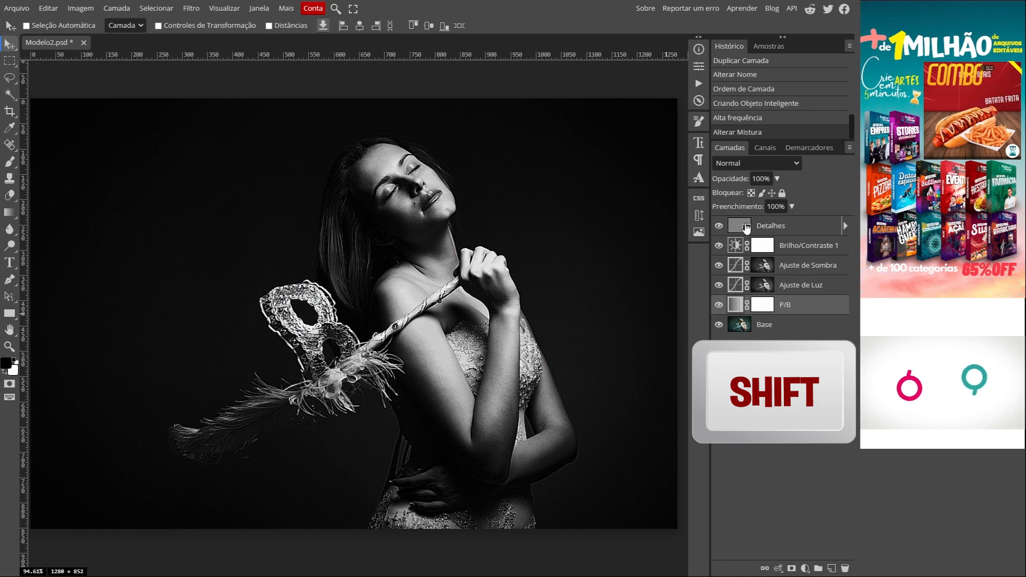
pyautogui.keyDown('shift'); pyautogui.click(747, 227); pyautogui.keyUp('shift')
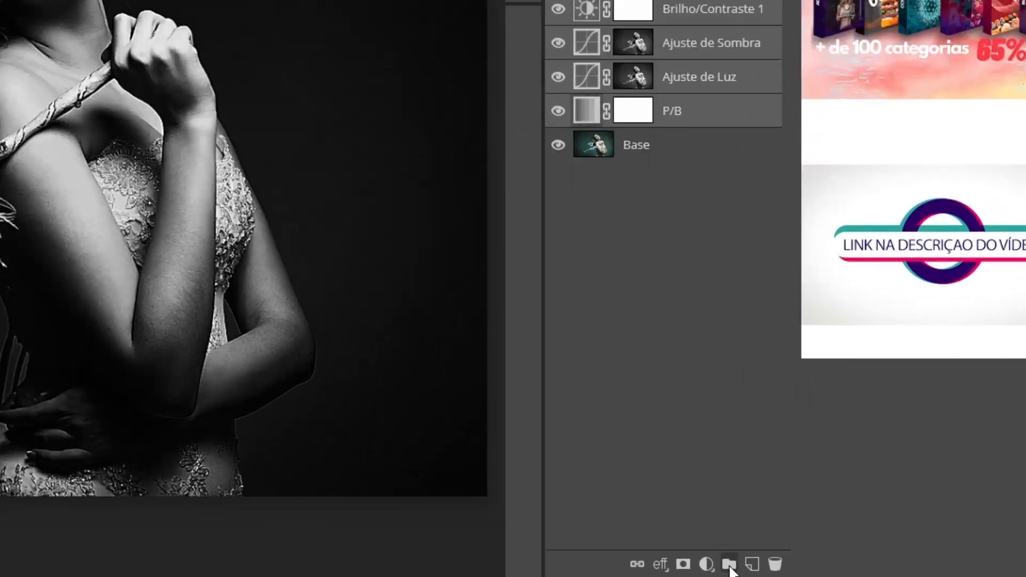
pyautogui.click(729, 566)
pyautogui.write('Efeito')
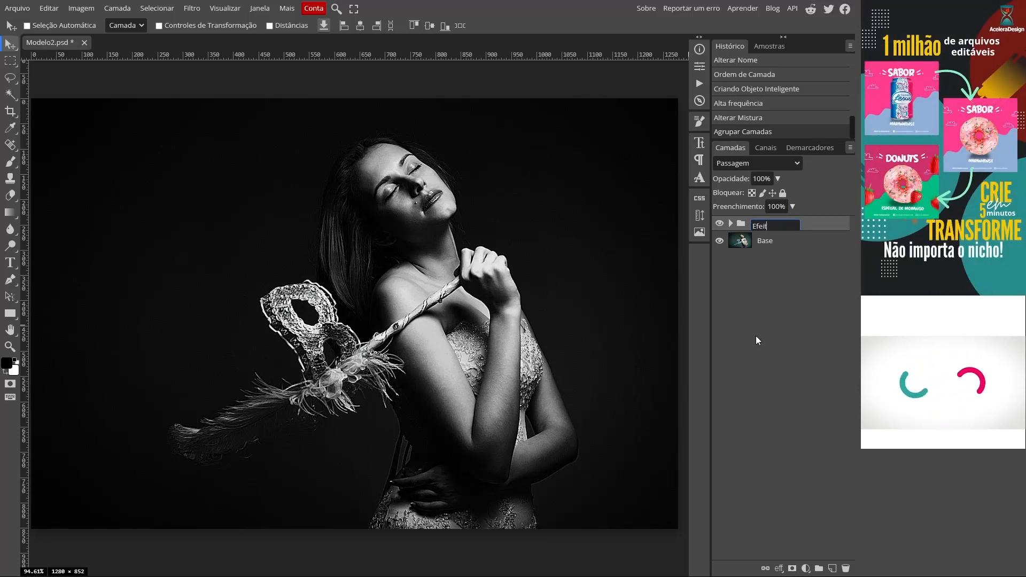
pyautogui.press('Return')
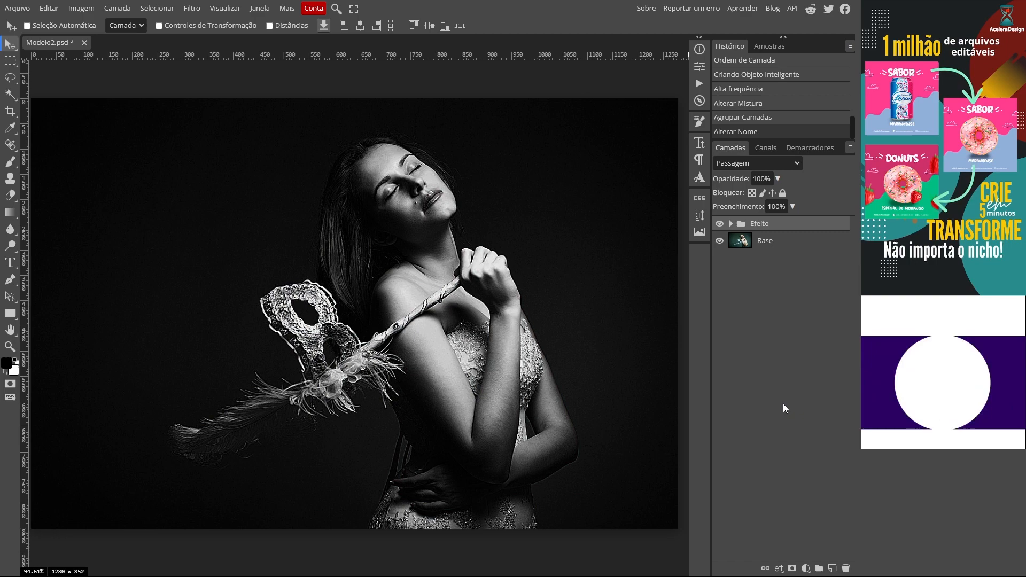
# - Toggle the visibility of the Efeito group to compare the original photo with the finished black-and-white effect
pyautogui.click(720, 225)
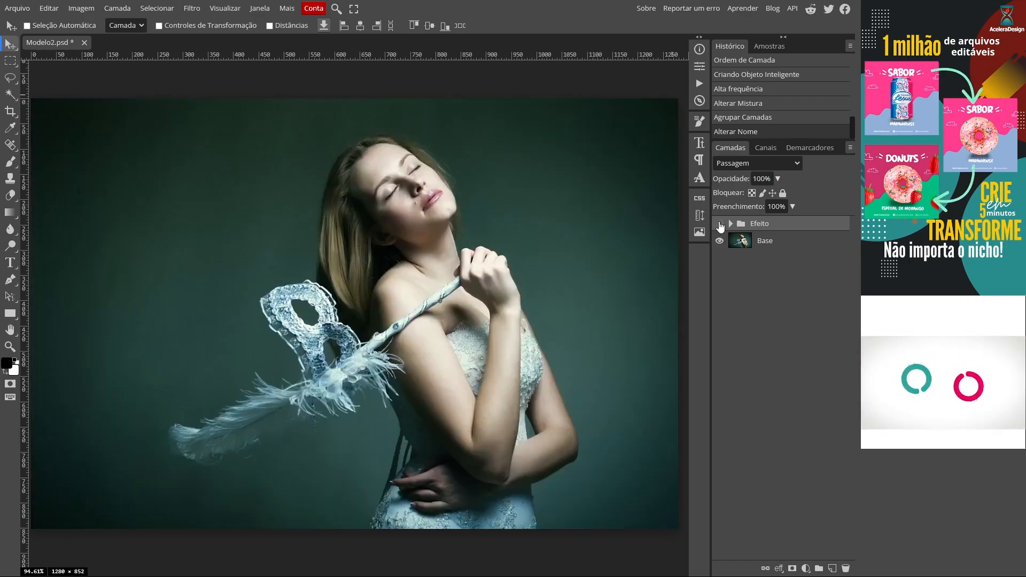
pyautogui.click(720, 224)
pyautogui.click(720, 224)
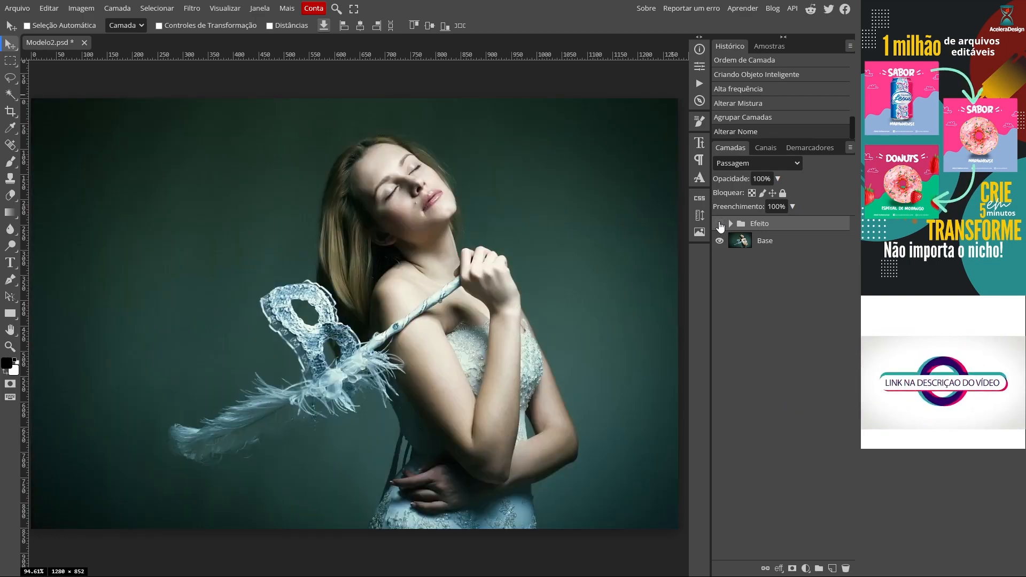
pyautogui.click(720, 224)
pyautogui.click(720, 224)
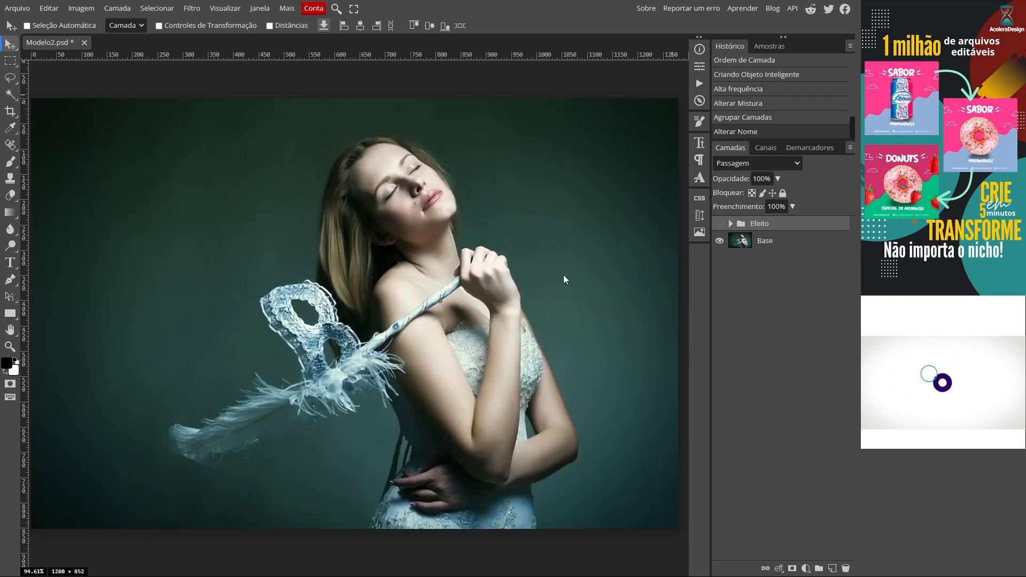
pyautogui.click(720, 225)
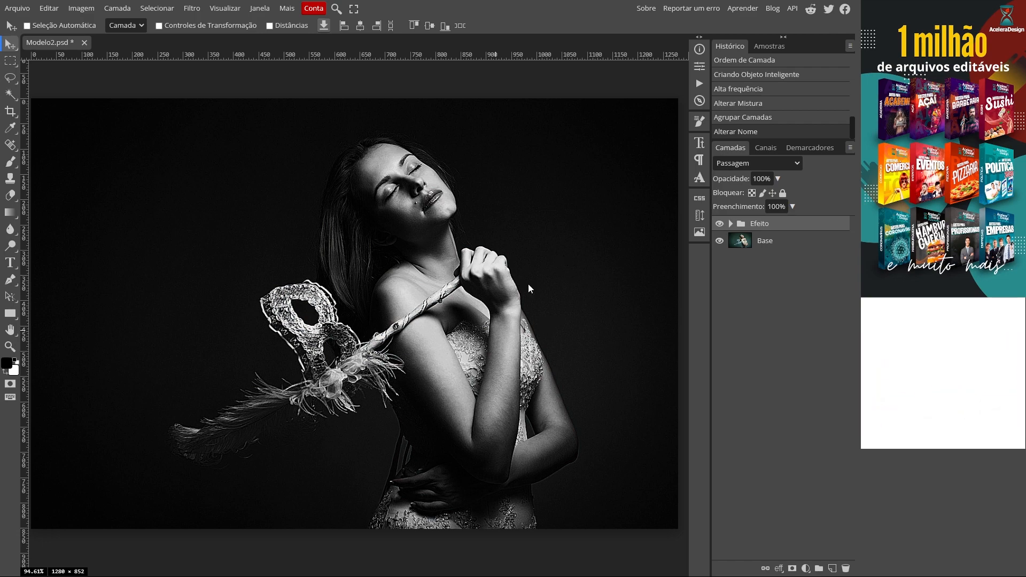
# - Expand the Efeito group, try moving the Ajuste de Luz curve point to input 195 and output 228, and undo it
pyautogui.click(731, 224)
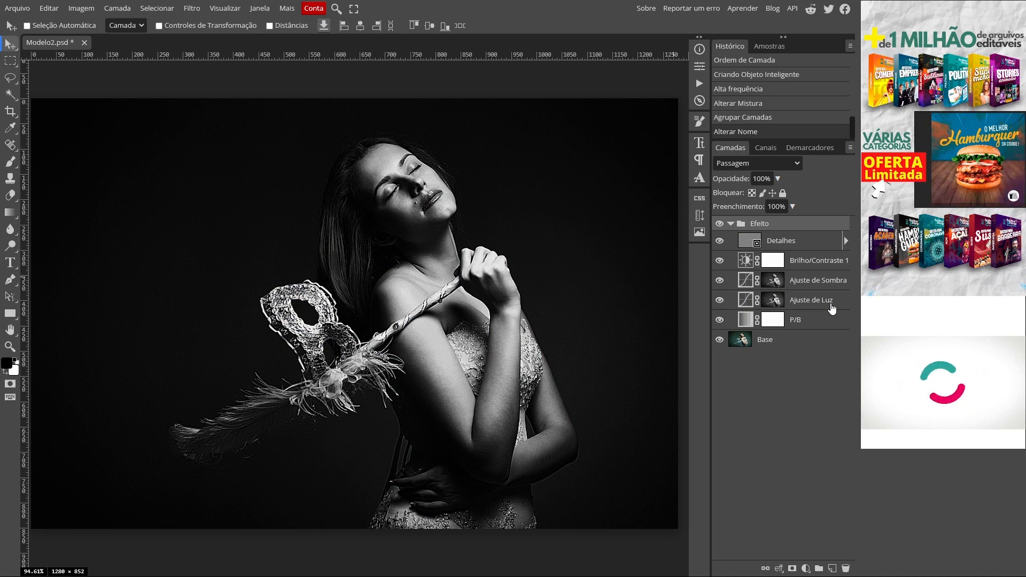
pyautogui.doubleClick(745, 303)
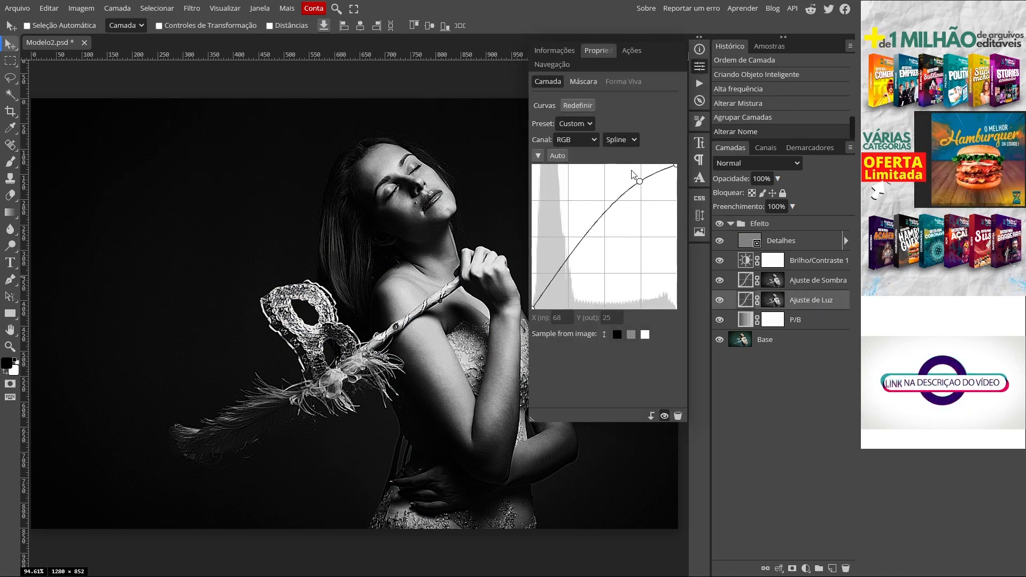
pyautogui.moveTo(640, 181)
pyautogui.mouseDown()
pyautogui.moveTo(640, 200)
pyautogui.moveTo(645, 184)
pyautogui.mouseUp()
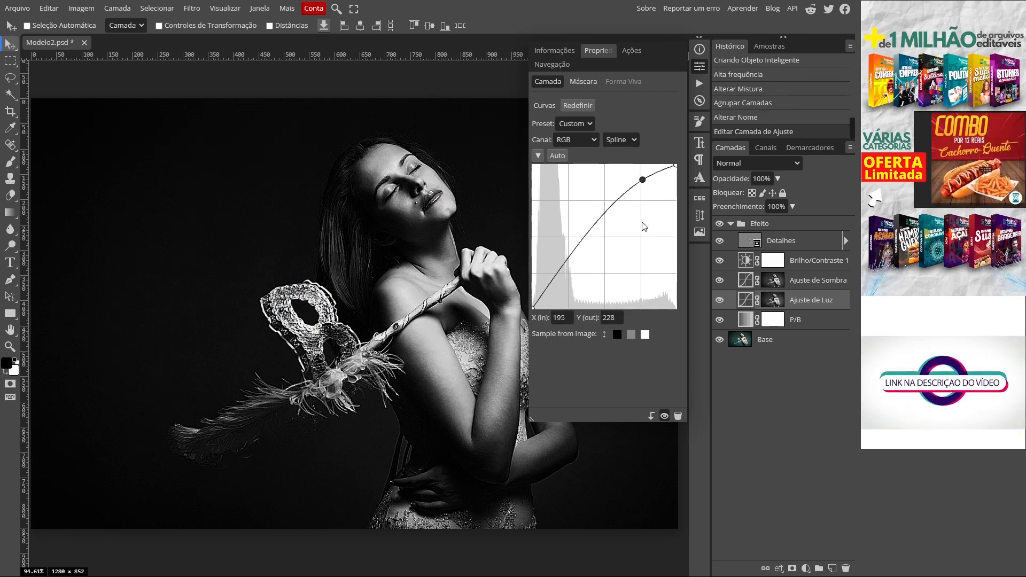
pyautogui.hotkey('ctrl', 'z')
pyautogui.click(700, 69)
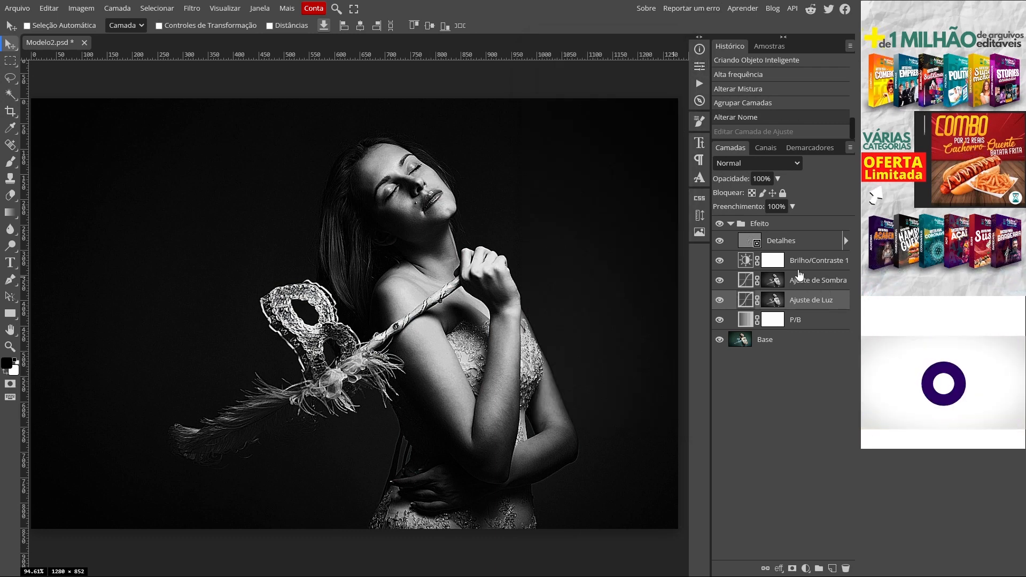
# - View the curve settings of the Ajuste de Sombra layer and close them without editing
pyautogui.doubleClick(745, 281)
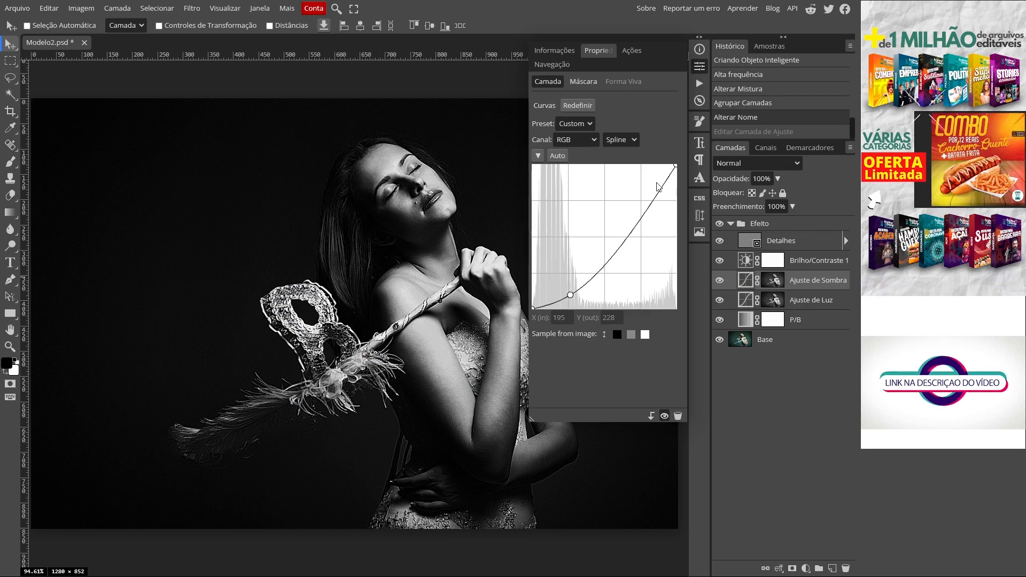
pyautogui.click(700, 68)
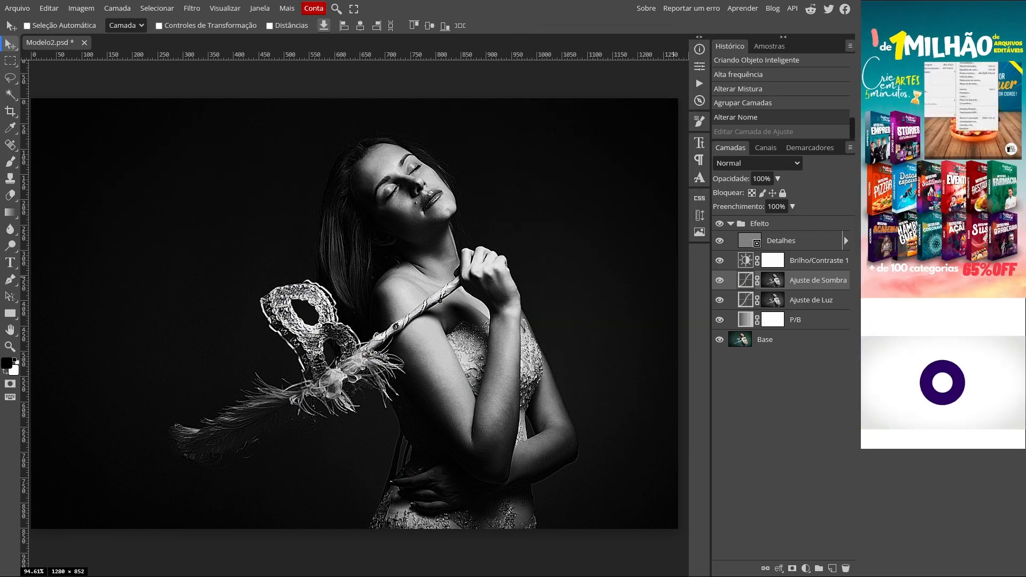